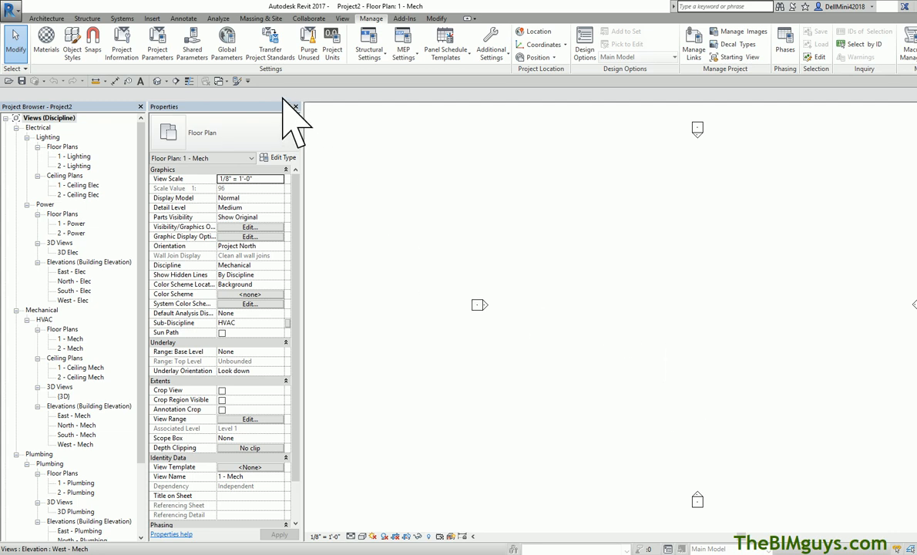
# - Link the Revit model Phase Example - 2017.rvt into the 1 - Mech floor plan with Auto - Origin to Origin positioning
pyautogui.click(151, 18)
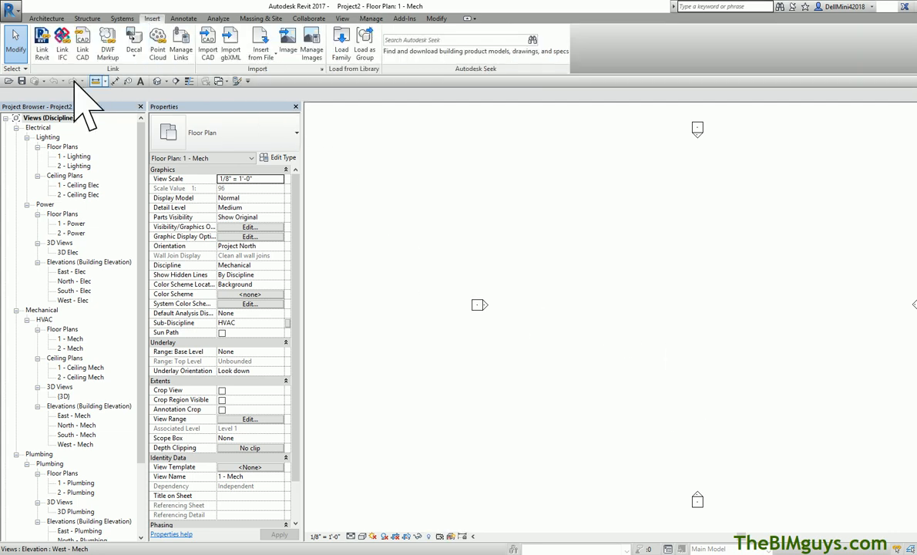
pyautogui.click(41, 52)
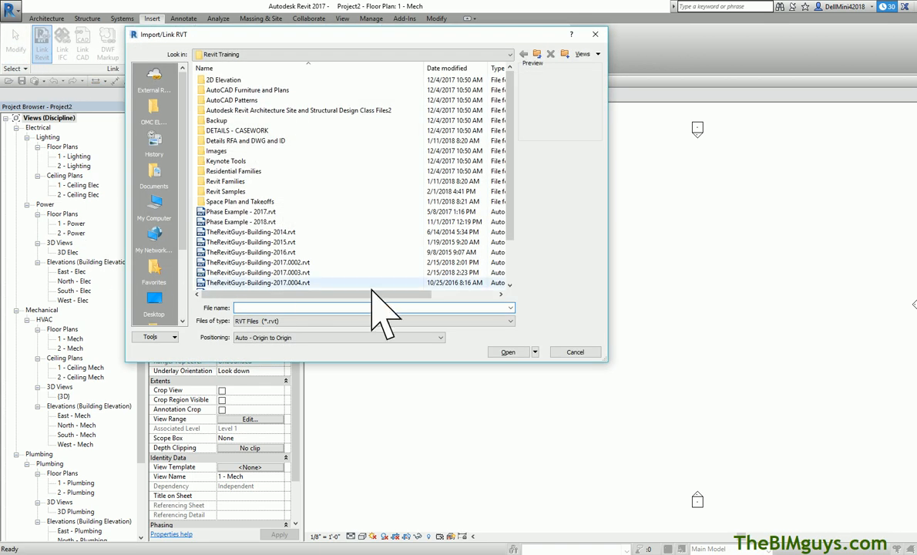
pyautogui.click(273, 212)
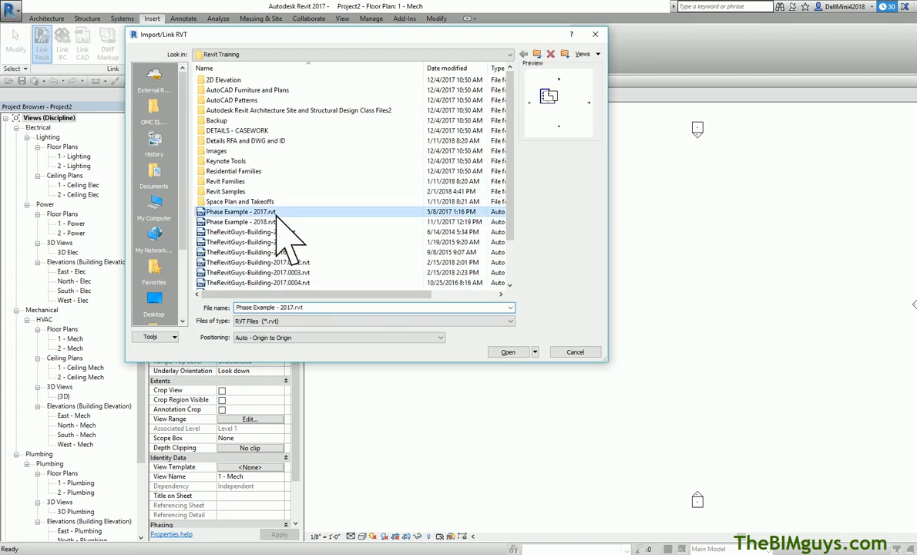
pyautogui.click(510, 352)
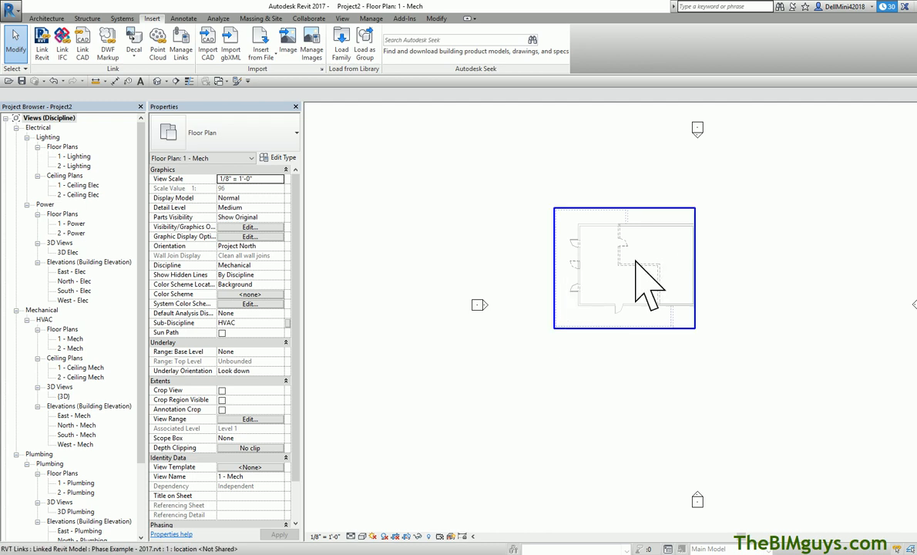
pyautogui.scroll(3, 638, 241)
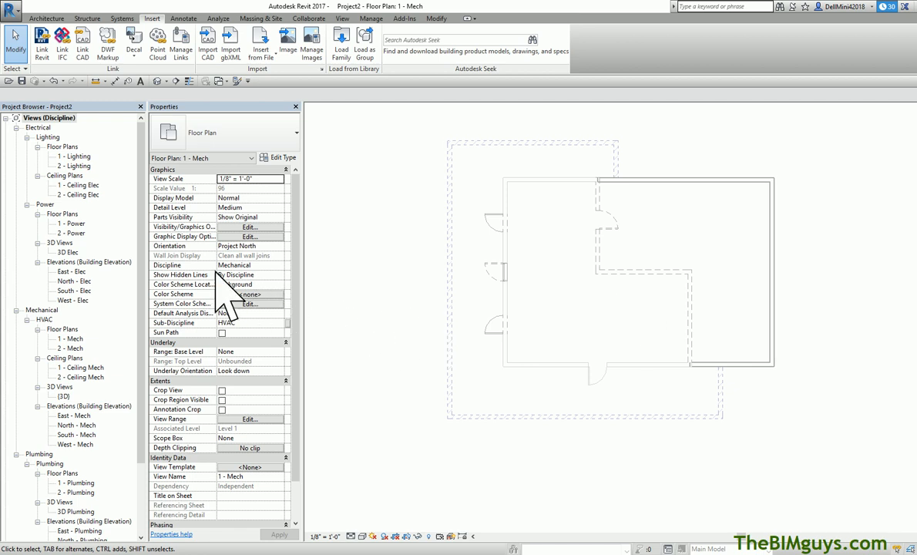
# - Set the 1 - Mech floor plan's discipline to Coordination and locate the view under Coordination > HVAC > Floor Plans
pyautogui.click(260, 265)
pyautogui.click(254, 314)
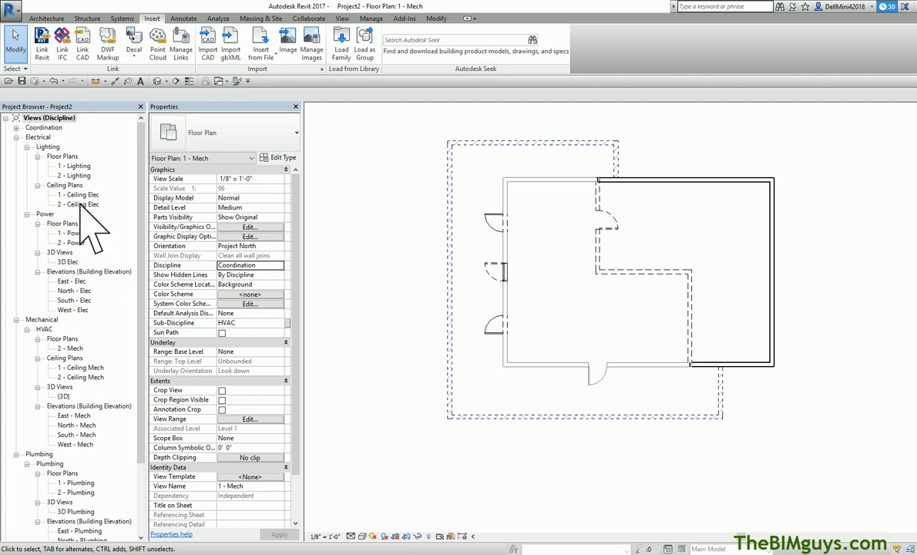
pyautogui.click(17, 118)
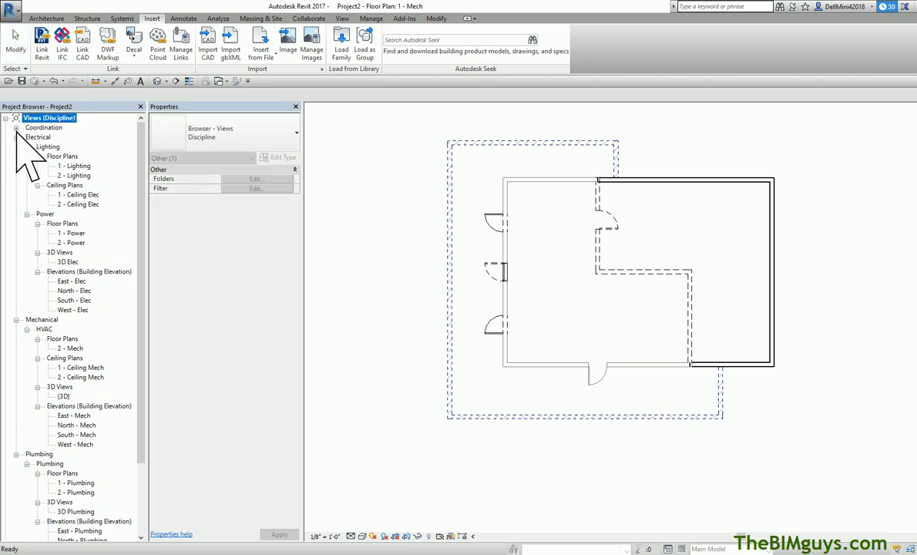
pyautogui.click(16, 127)
pyautogui.click(27, 136)
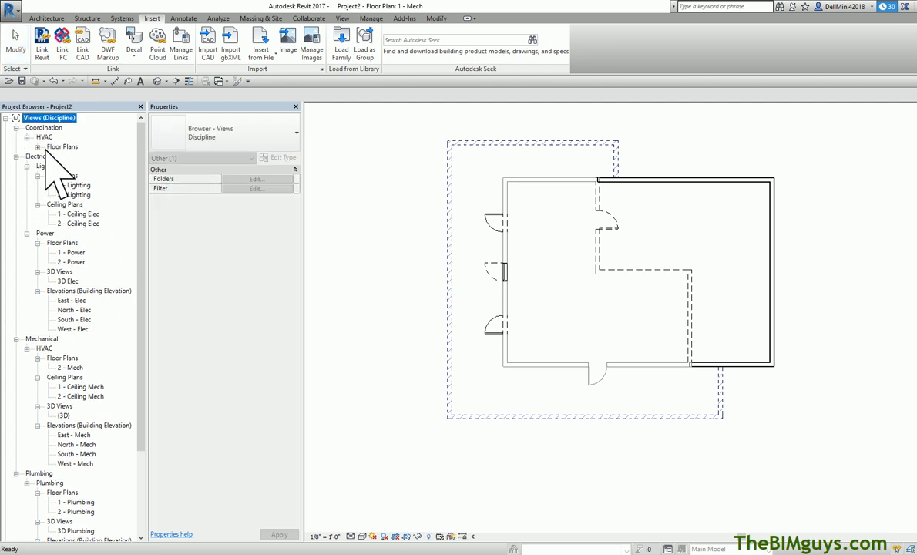
pyautogui.click(37, 146)
pyautogui.click(74, 157)
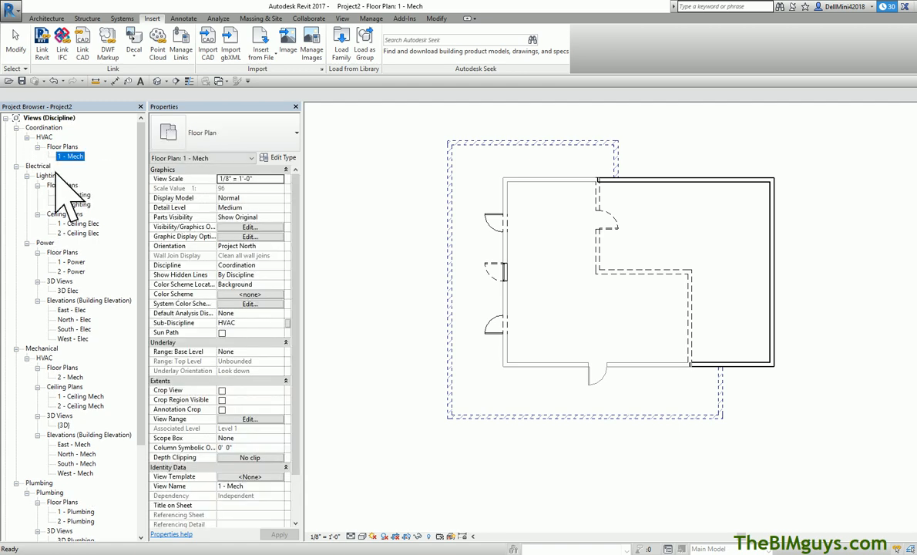
# - Set the 1 - Mech floor plan's discipline back to Mechanical
pyautogui.click(281, 266)
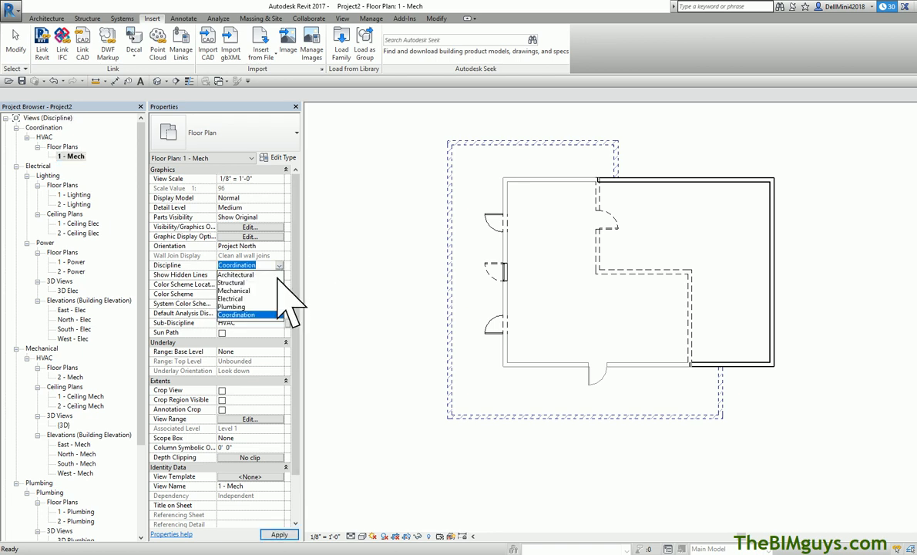
pyautogui.click(262, 290)
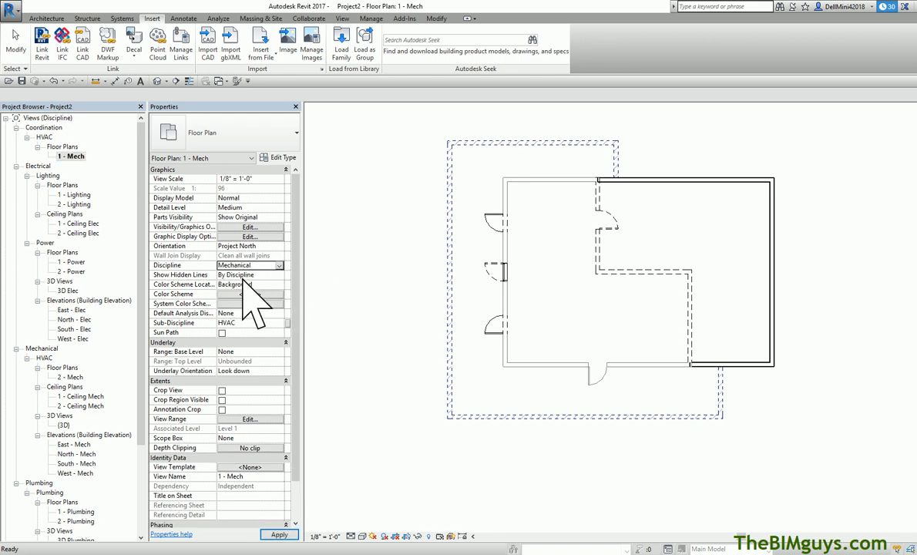
pyautogui.click(70, 339)
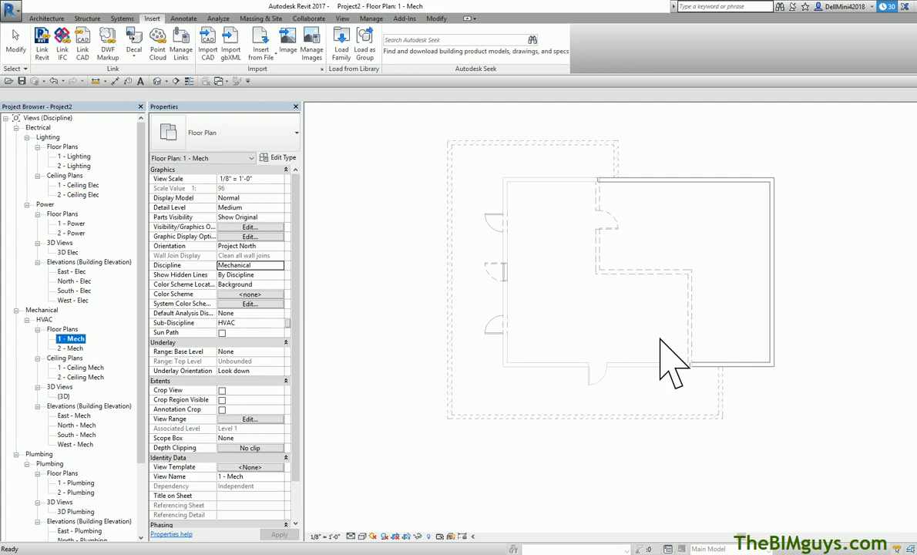
# - Turn off Apply halftone for underlays in the project's Halftone/Underlay settings
pyautogui.click(370, 18)
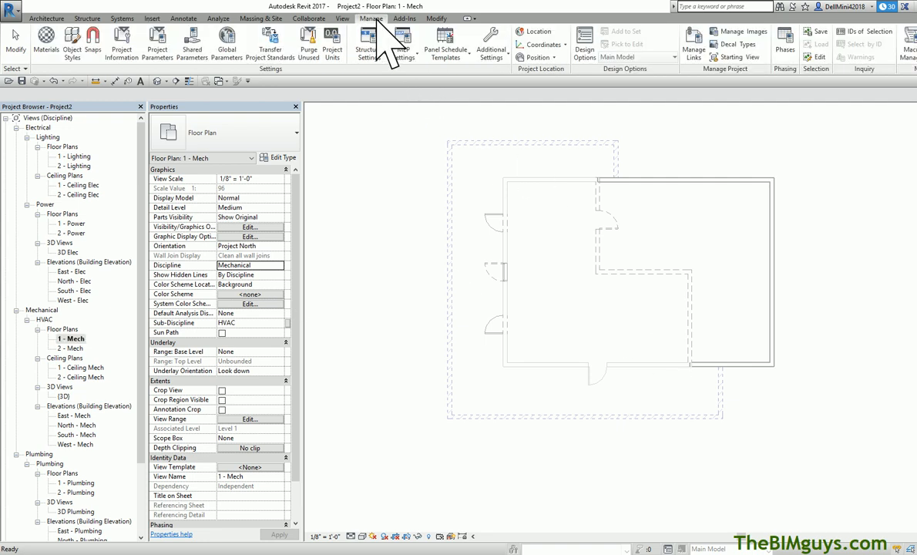
pyautogui.click(491, 51)
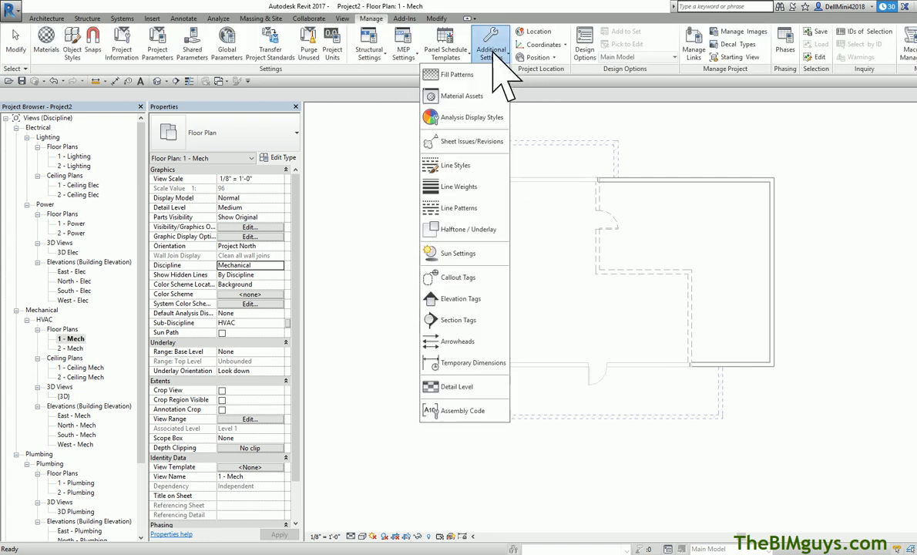
pyautogui.click(467, 231)
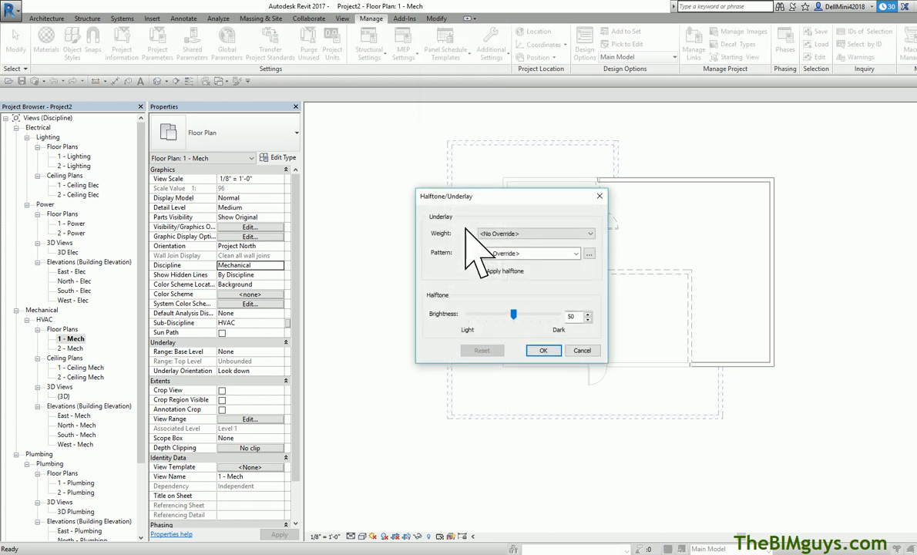
pyautogui.click(482, 270)
pyautogui.click(482, 271)
pyautogui.click(544, 351)
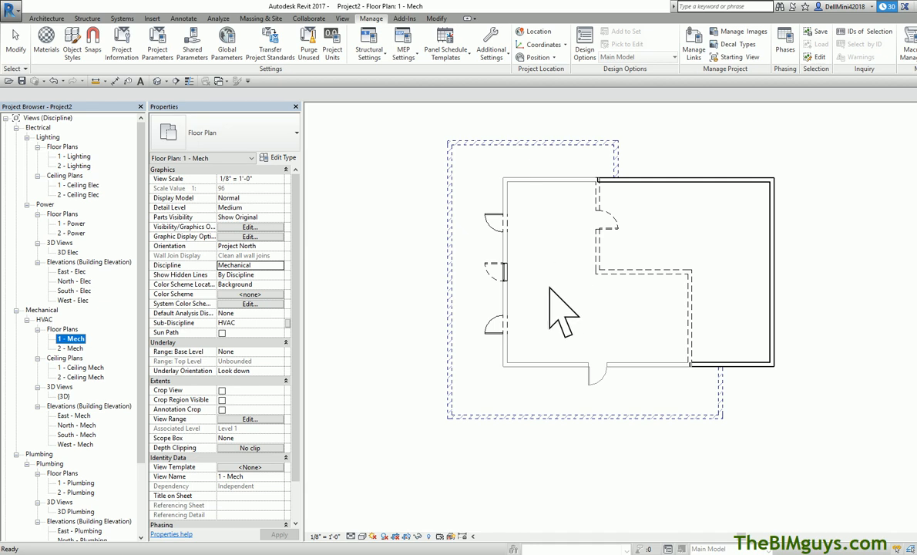
# - Turn on Halftone for the linked model Phase Example - 2017.rvt in the visibility overrides of the 1 - Mech floor plan
pyautogui.click(248, 227)
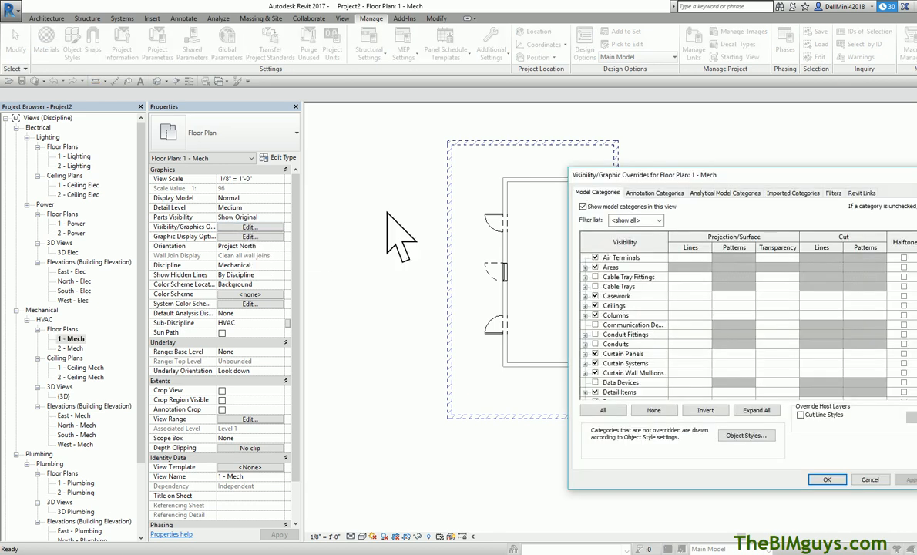
pyautogui.moveTo(765, 167); pyautogui.dragTo(525, 151)
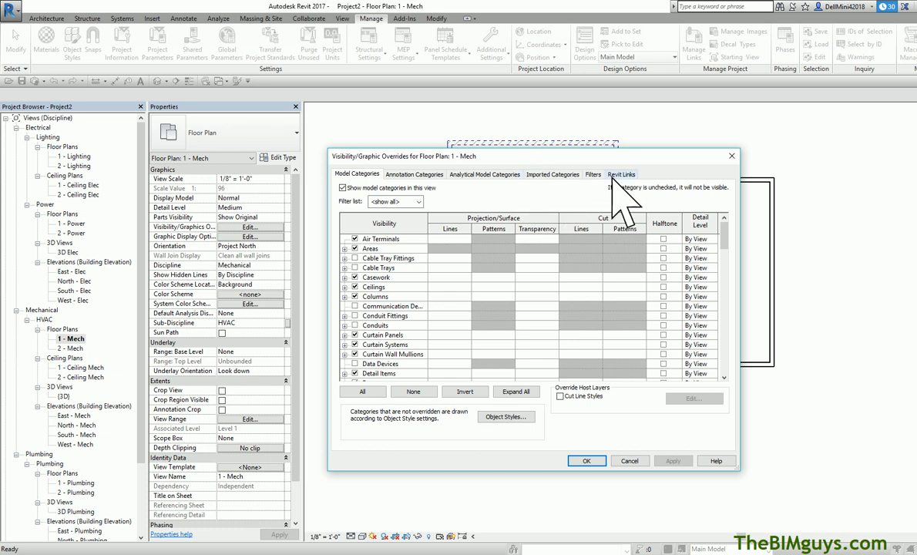
pyautogui.click(621, 175)
pyautogui.click(504, 222)
pyautogui.click(587, 462)
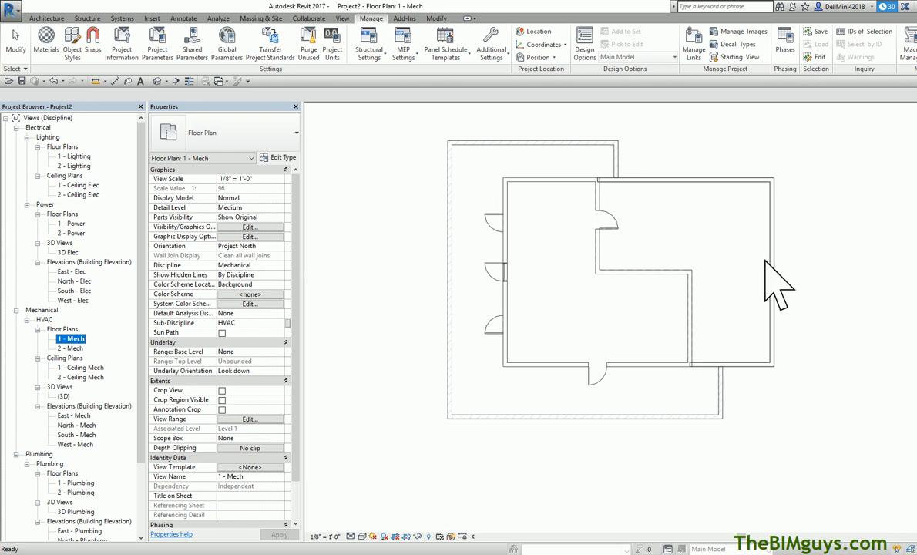
# - Turn on Underlay for the linked model Phase Example - 2017.rvt in the 1 - Mech view's visibility/graphic overrides
pyautogui.scroll(-1, 567, 251)
pyautogui.scroll(3, 567, 251)
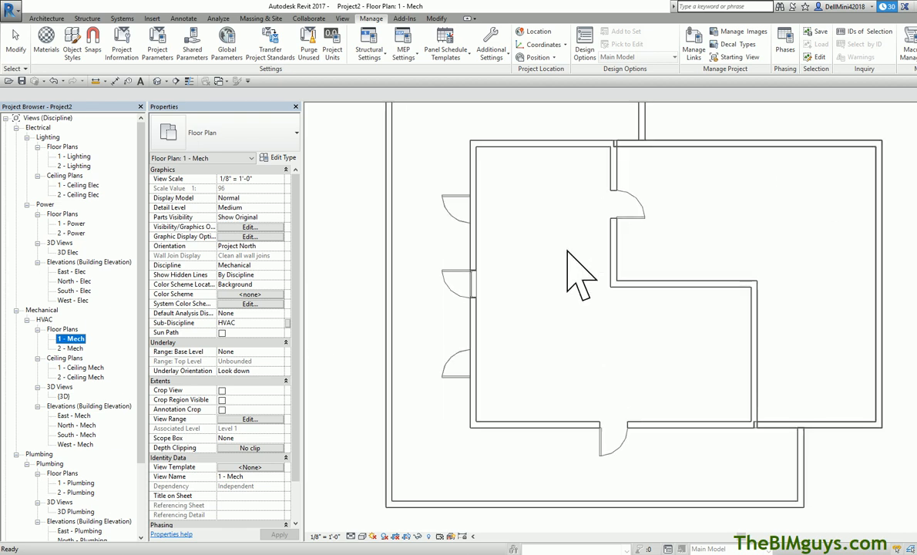
pyautogui.scroll(-1, 567, 251)
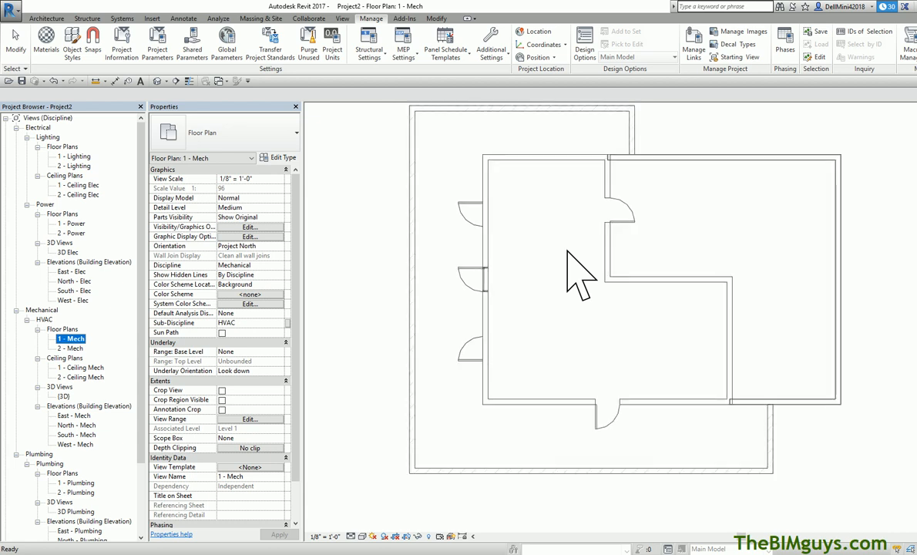
pyautogui.press('v')
pyautogui.click(567, 250)
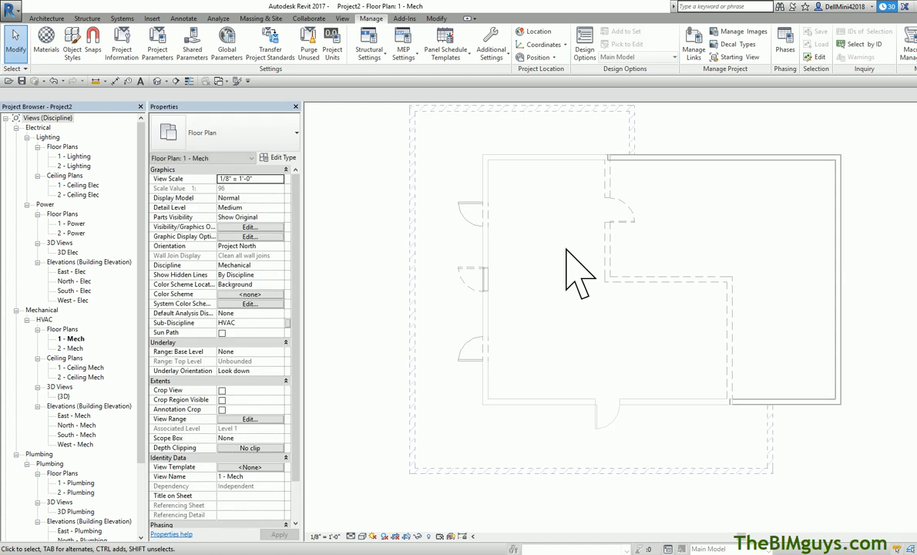
pyautogui.press('v')
pyautogui.press('v')
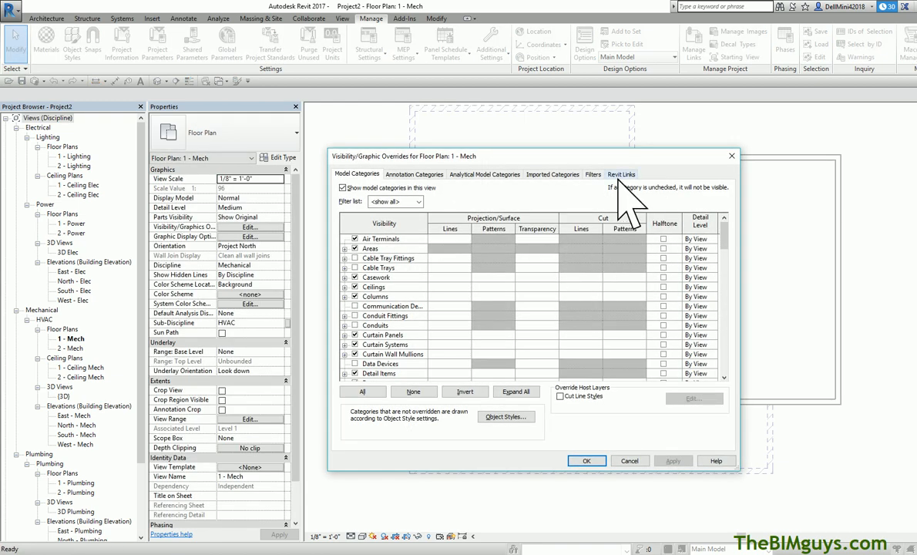
pyautogui.click(615, 171)
pyautogui.click(546, 222)
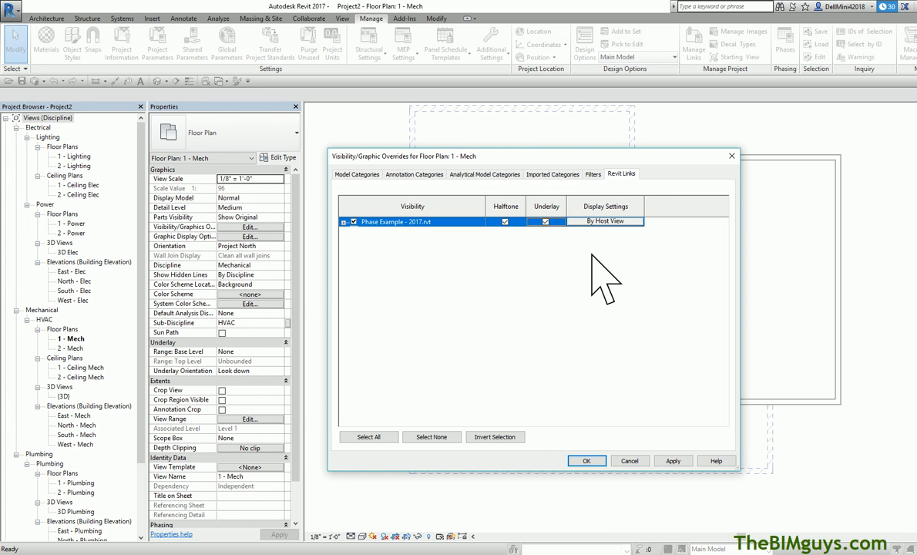
pyautogui.click(585, 461)
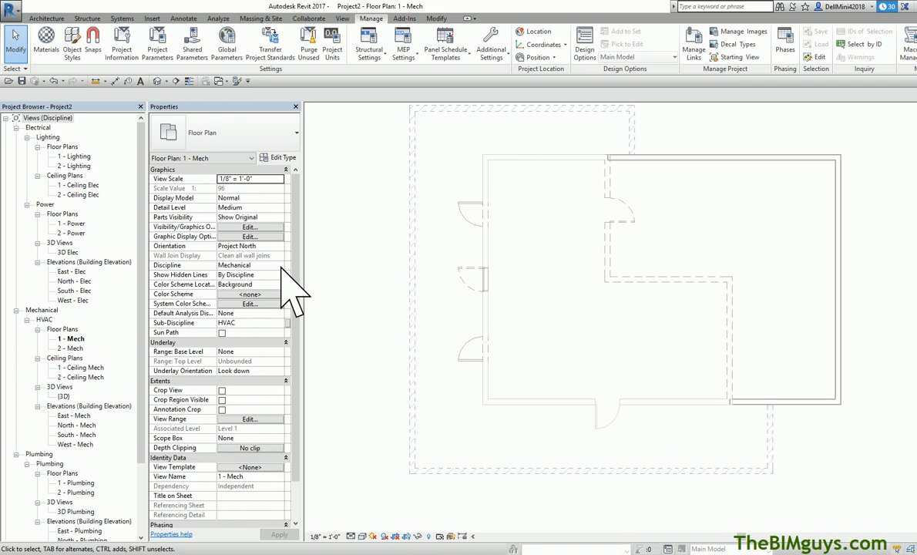
# - Review the Halftone/Underlay settings and the linked model's halftone, underlay and display overrides without changing them
pyautogui.click(492, 43)
pyautogui.click(477, 228)
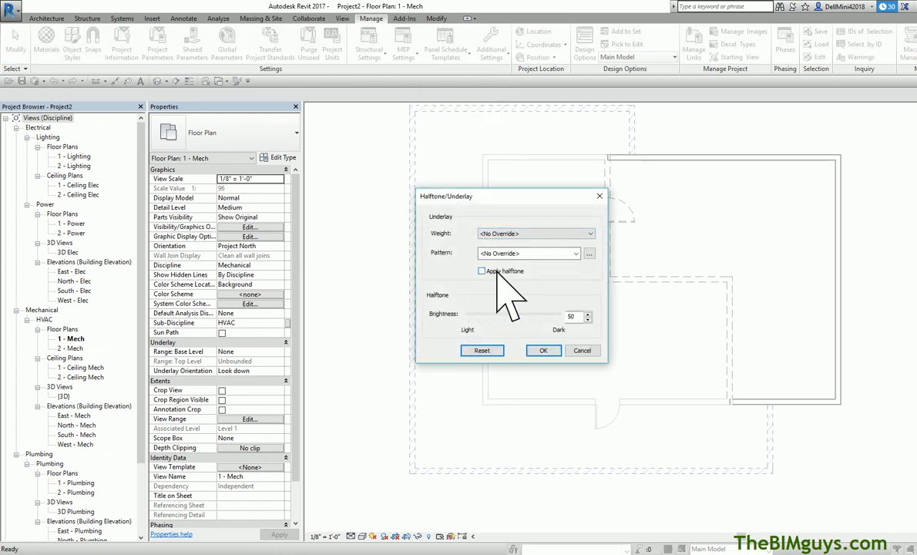
pyautogui.click(544, 351)
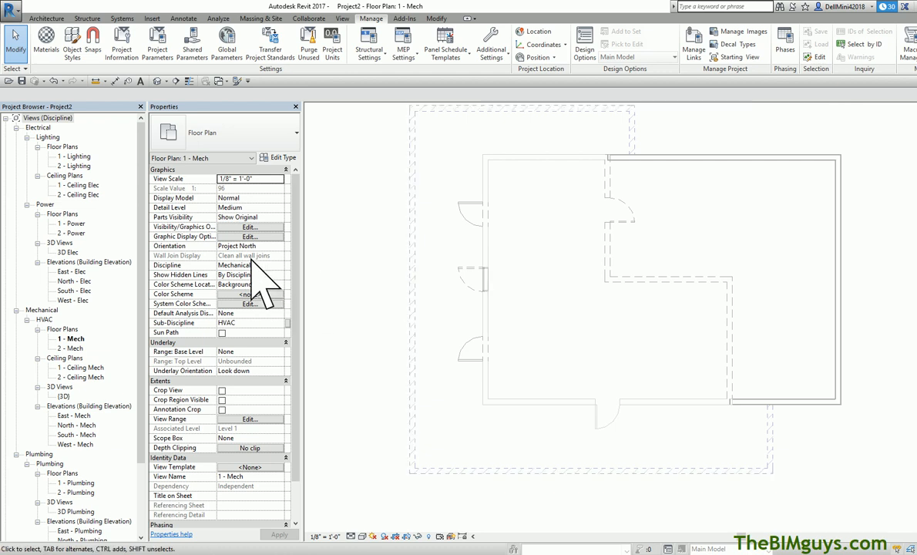
pyautogui.click(248, 226)
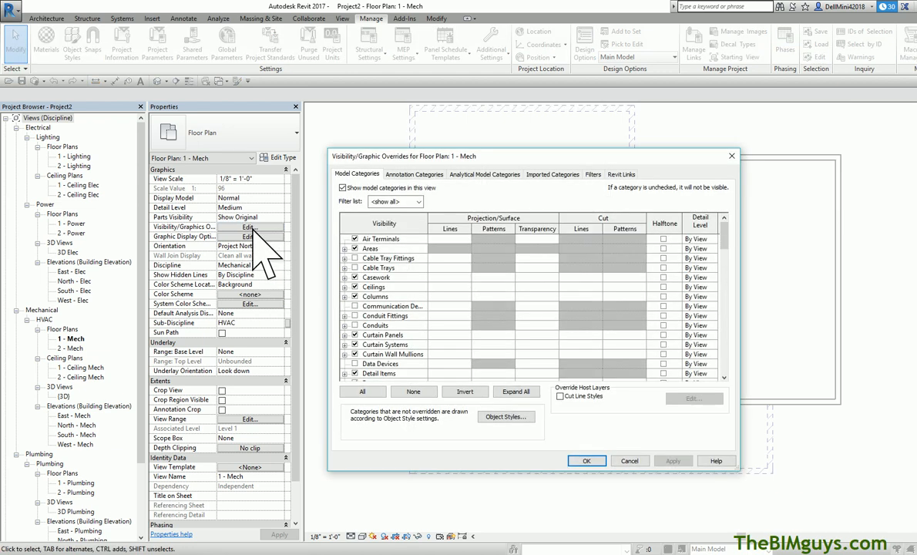
pyautogui.click(622, 175)
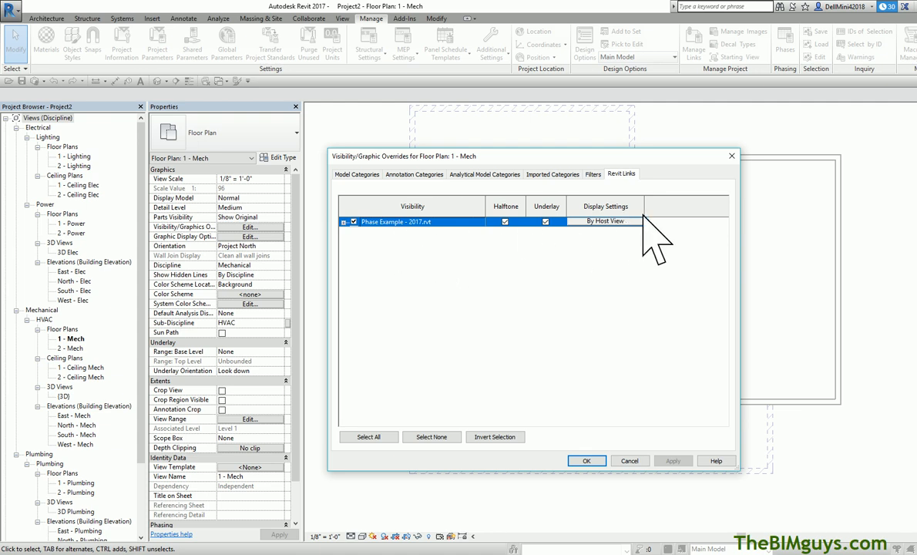
pyautogui.click(631, 461)
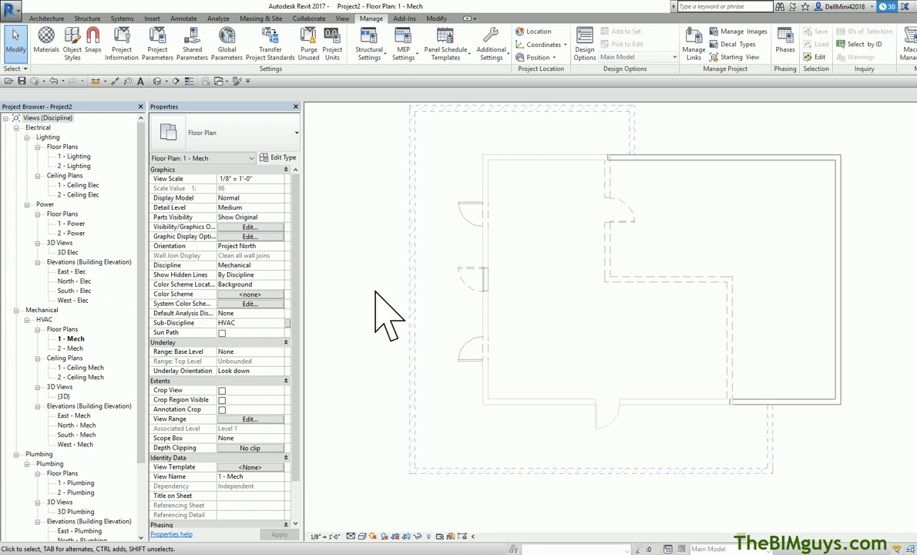
# - Set the cut line color of the Existing phase status to Magenta in the project's phasing graphic overrides
pyautogui.click(785, 42)
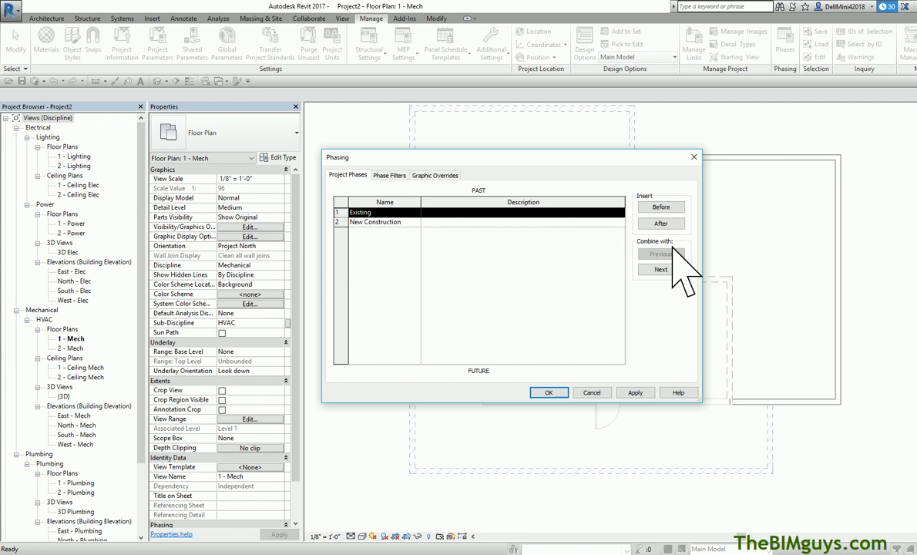
pyautogui.click(389, 175)
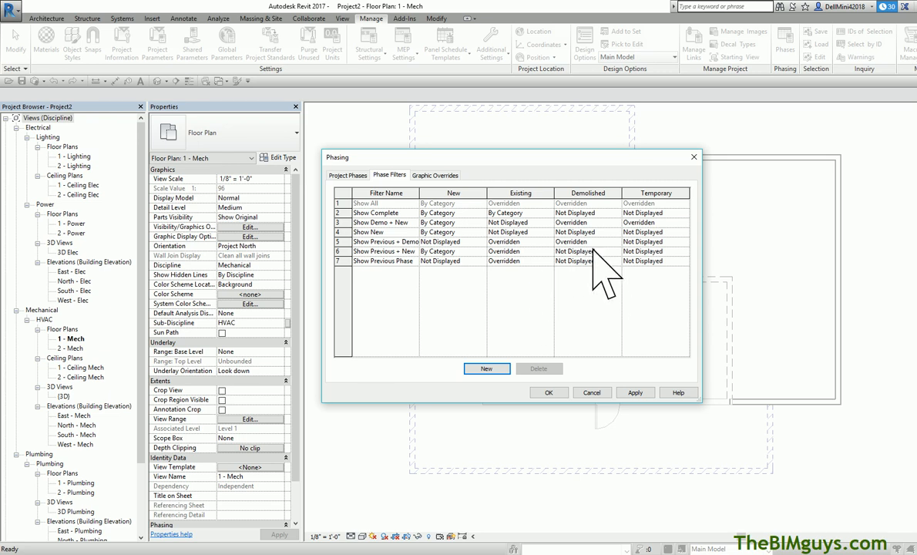
pyautogui.click(435, 175)
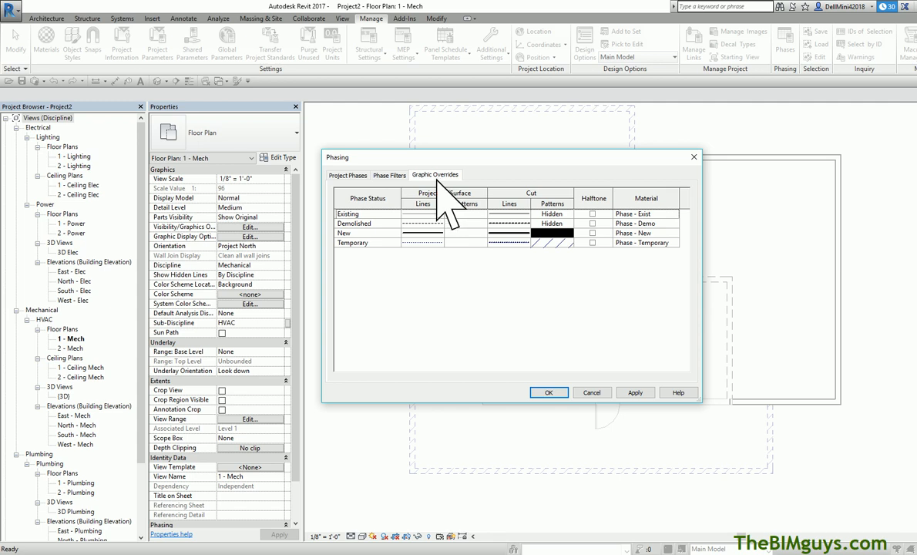
pyautogui.click(506, 215)
pyautogui.click(506, 214)
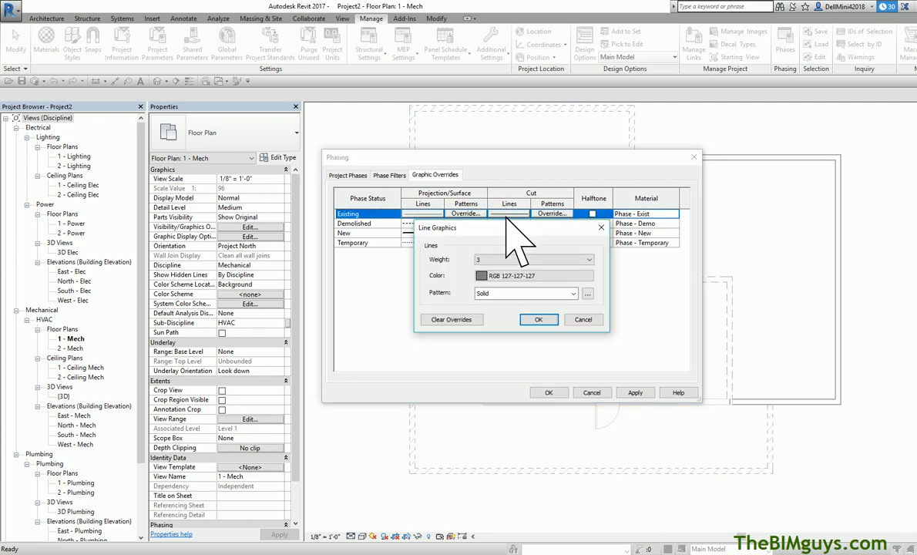
pyautogui.click(500, 276)
pyautogui.click(484, 289)
pyautogui.click(554, 371)
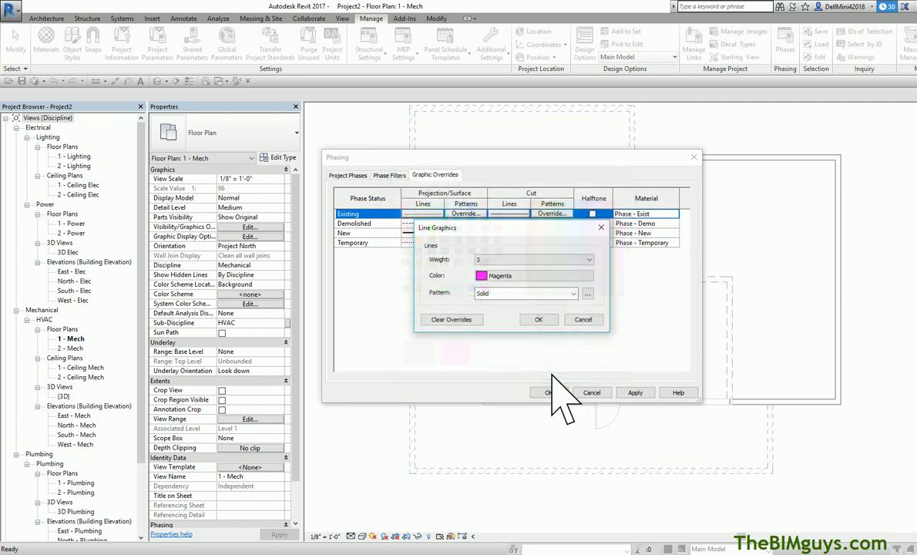
pyautogui.click(543, 320)
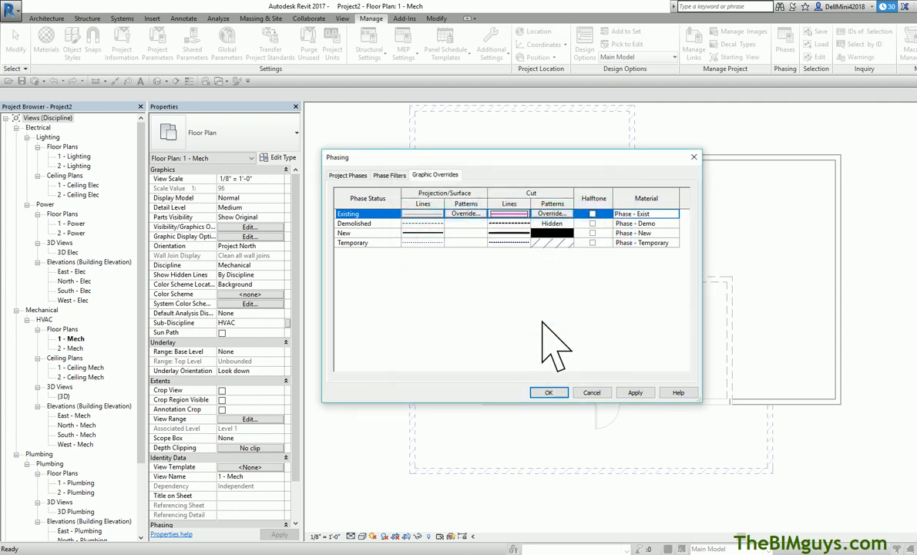
pyautogui.click(549, 392)
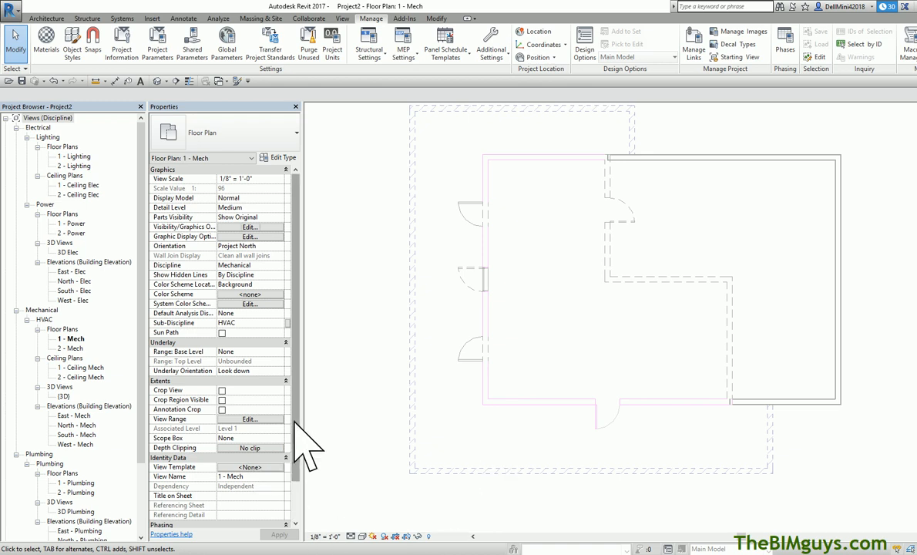
# - Set the phase filter of the 1 - Mech floor plan to Show Complete
pyautogui.moveTo(296, 377); pyautogui.dragTo(301, 468)
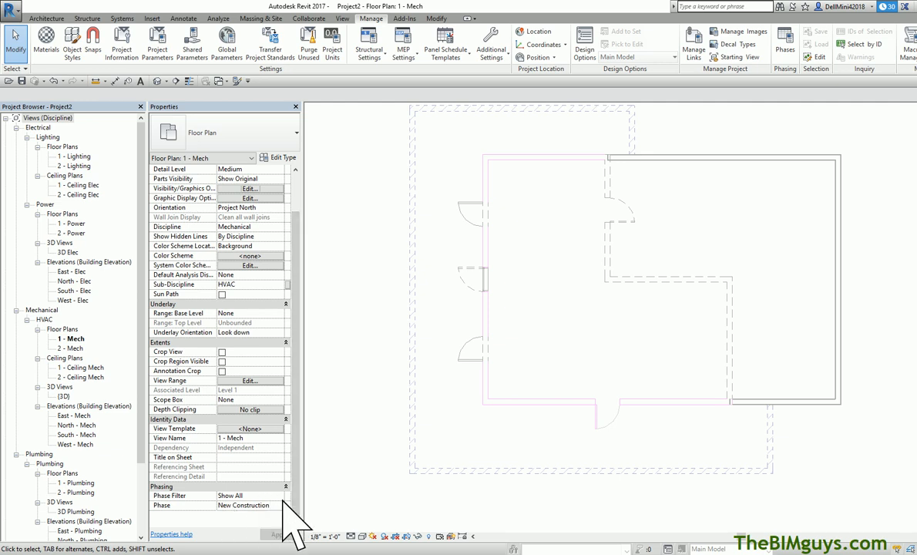
pyautogui.click(279, 495)
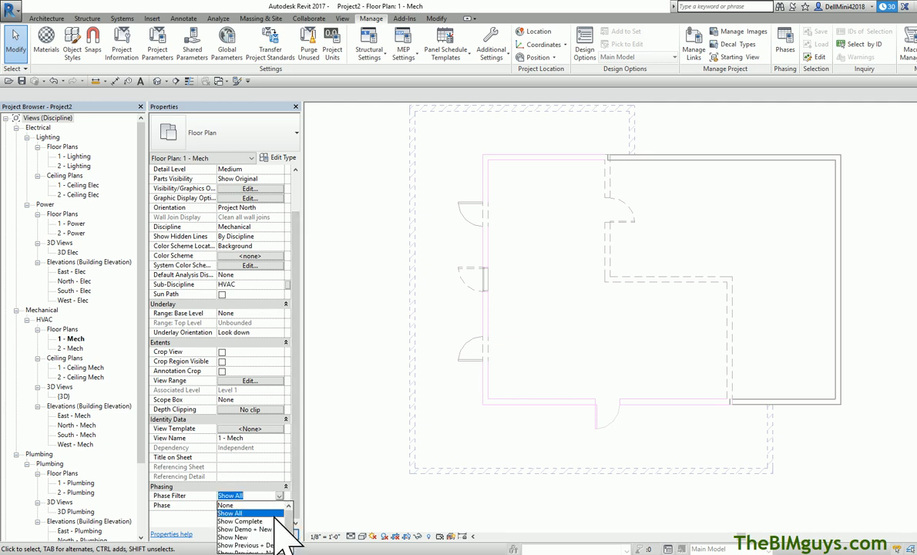
pyautogui.click(274, 522)
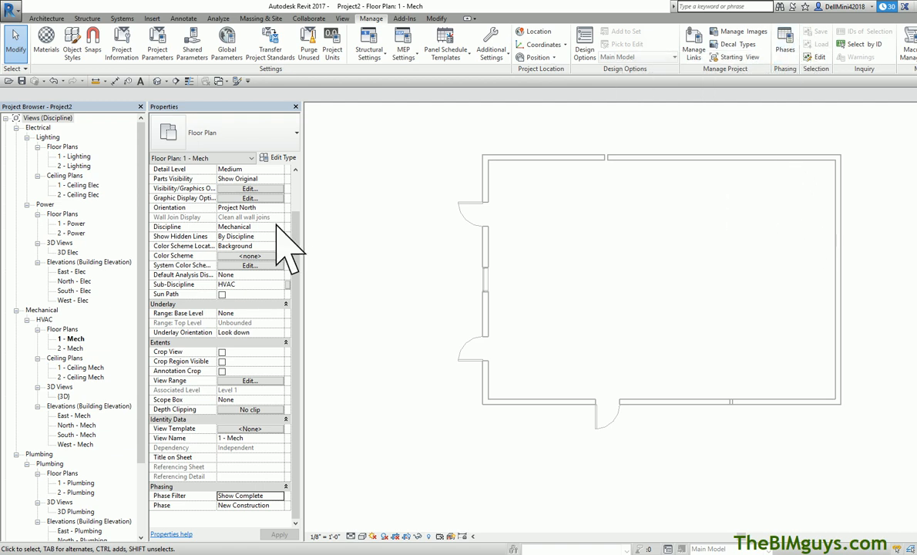
# - Switch the display settings of the linked model Phase Example - 2017.rvt to Custom with Floor Plan: Level 1 Demo as linked view
pyautogui.click(249, 188)
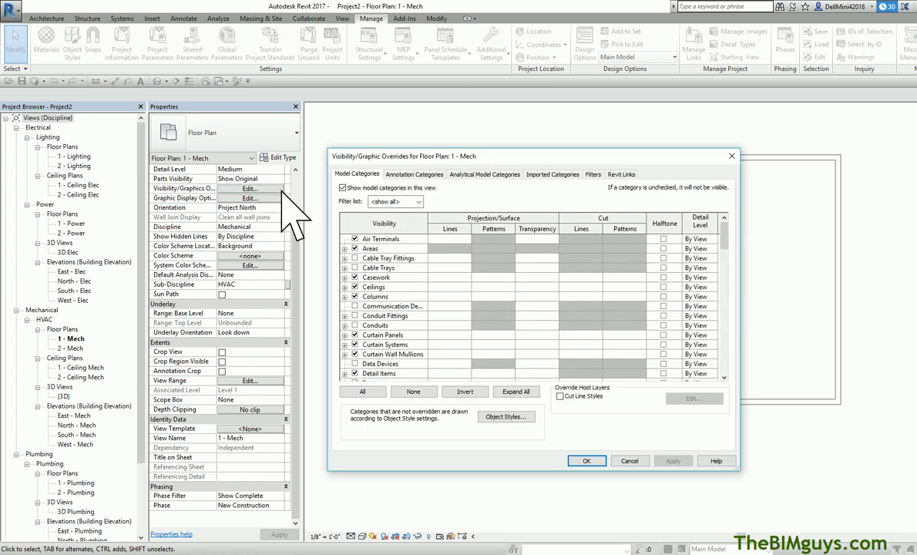
pyautogui.click(621, 175)
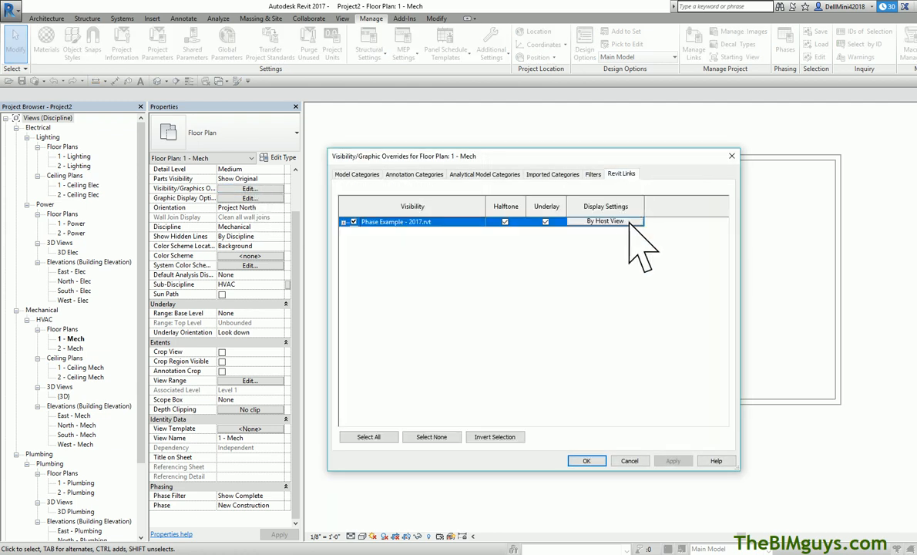
pyautogui.click(604, 222)
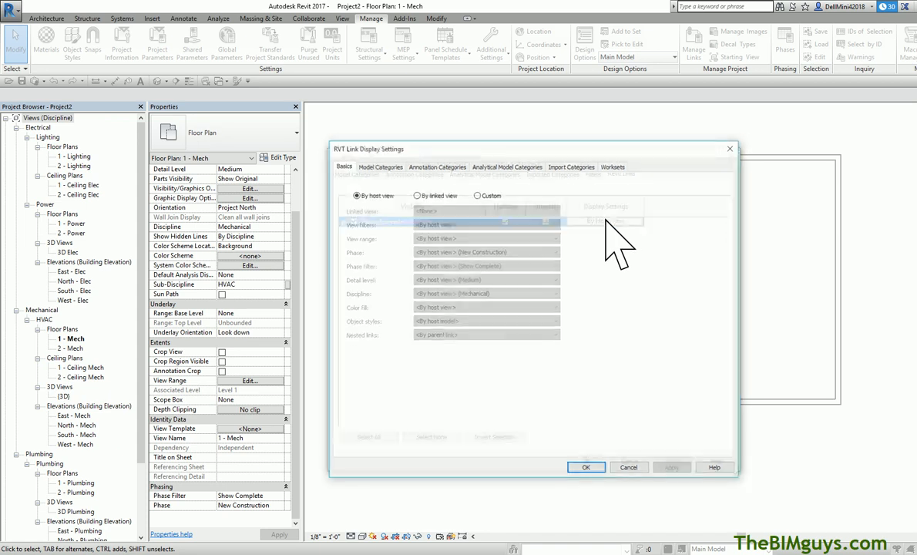
pyautogui.click(477, 194)
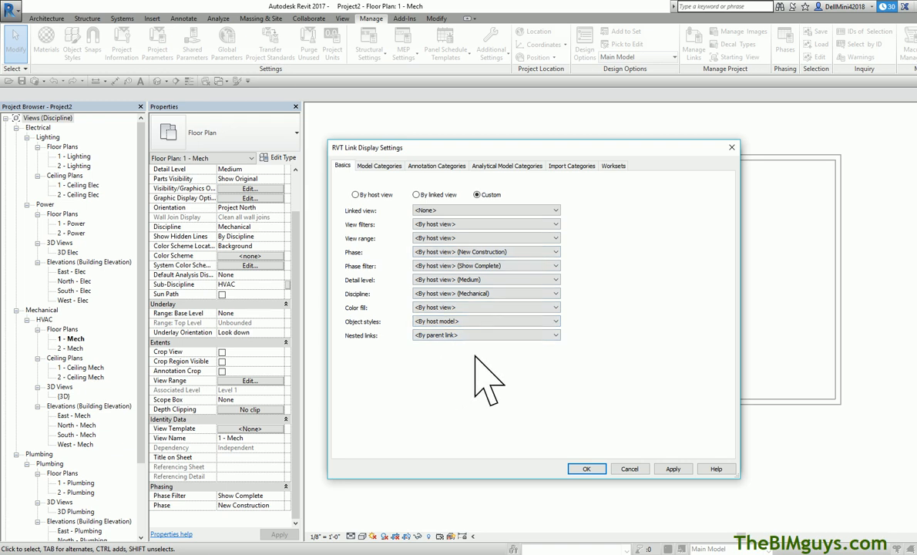
pyautogui.click(556, 210)
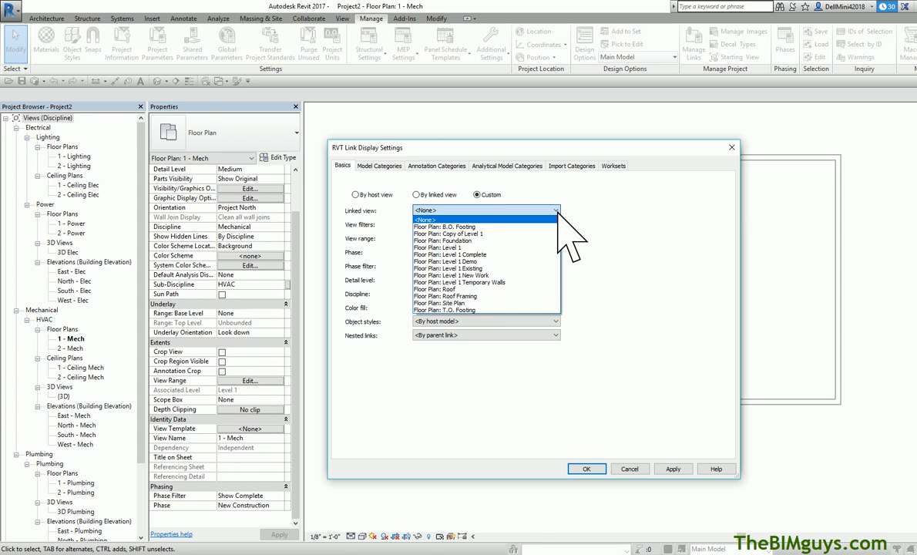
pyautogui.click(482, 262)
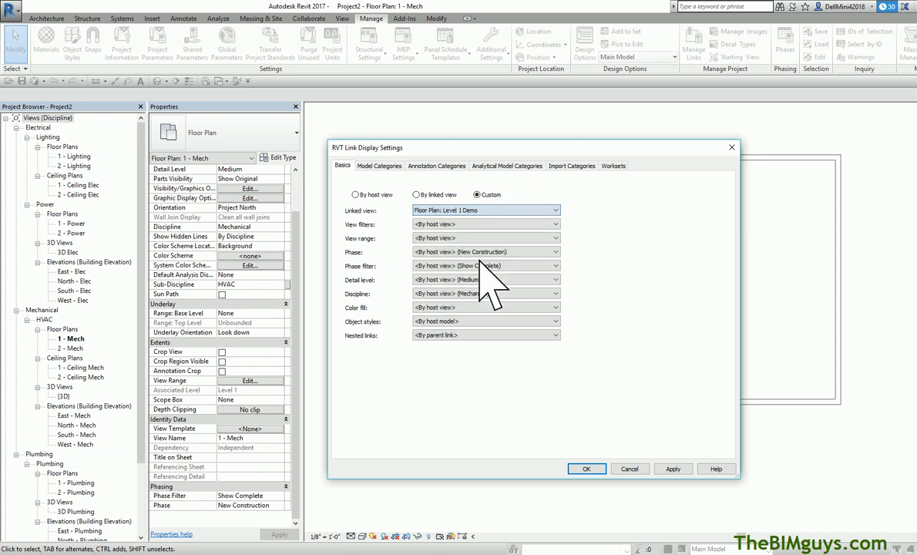
pyautogui.click(586, 469)
pyautogui.click(588, 463)
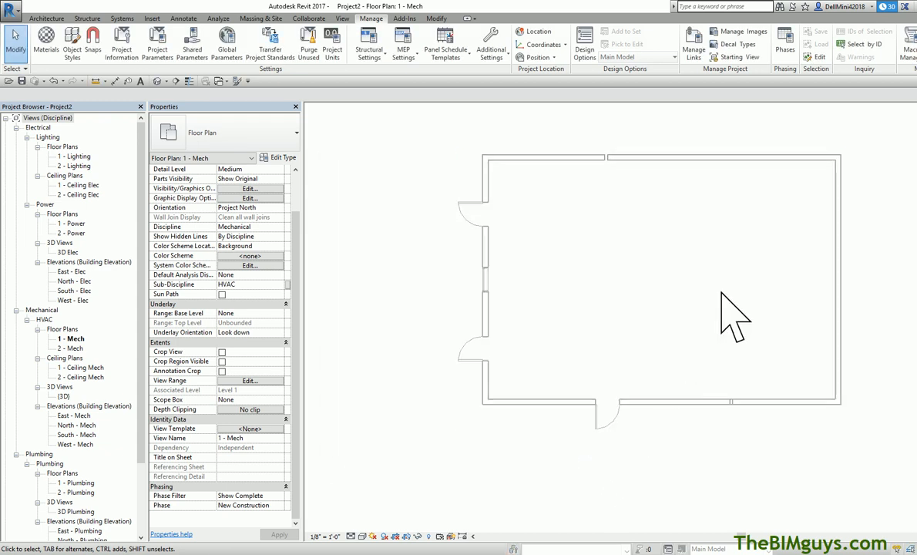
# - Set the phase filter of the linked model Phase Example - 2017.rvt to Show Previous + Demo in its custom display settings
pyautogui.click(785, 46)
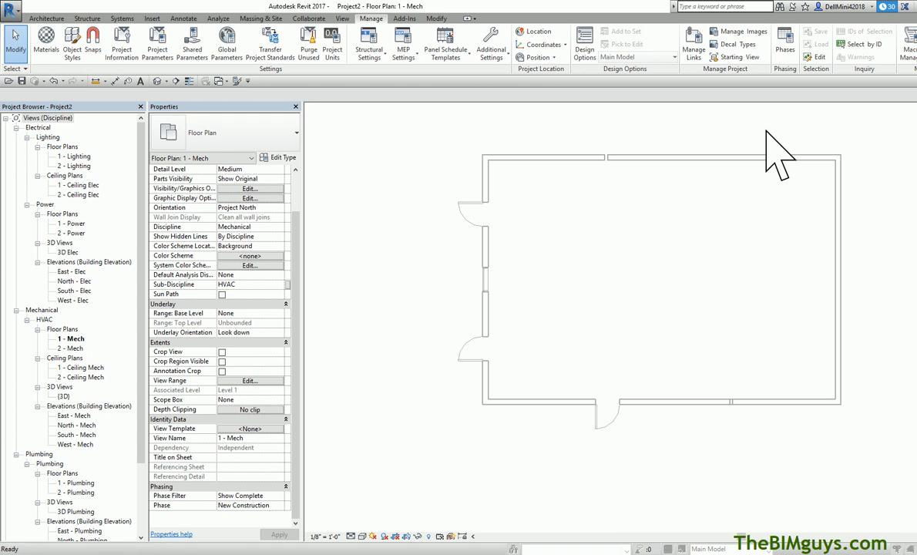
pyautogui.press('v')
pyautogui.press('g')
pyautogui.click(621, 174)
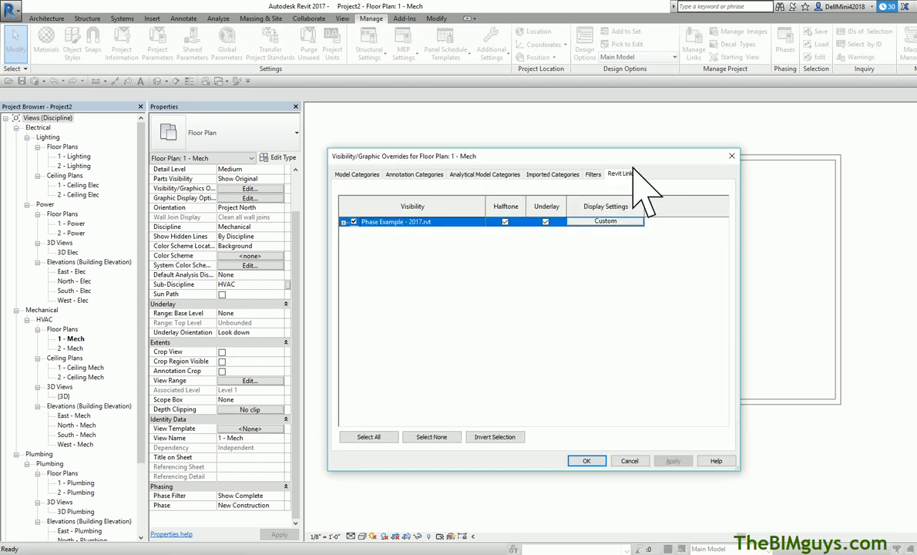
pyautogui.click(606, 221)
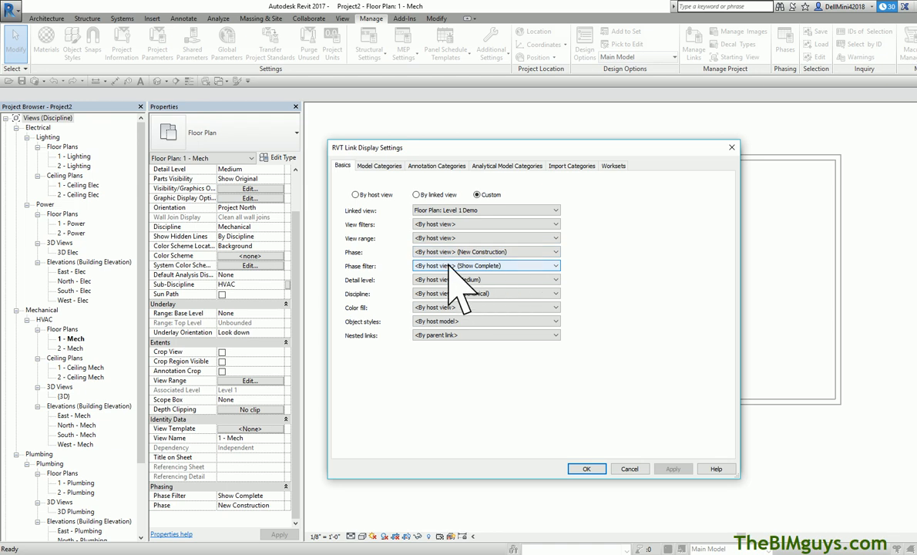
pyautogui.click(514, 266)
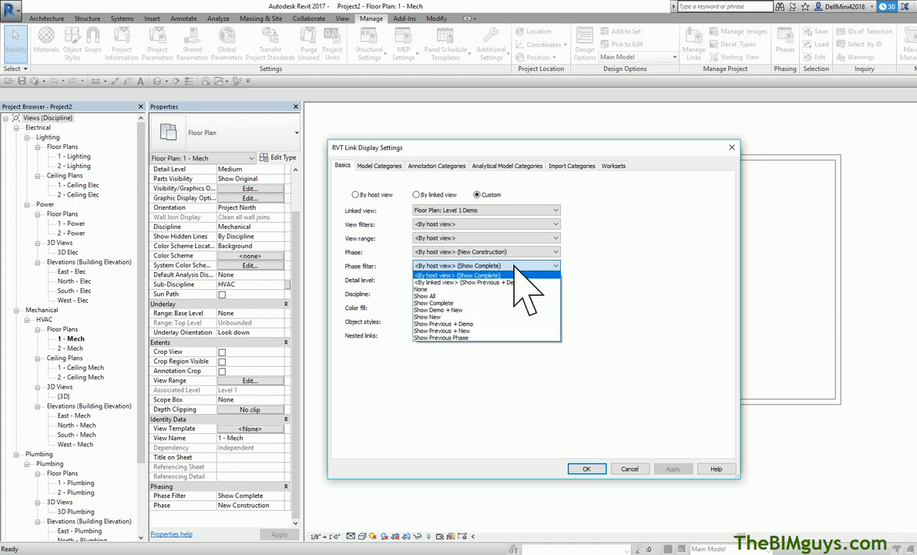
pyautogui.click(505, 324)
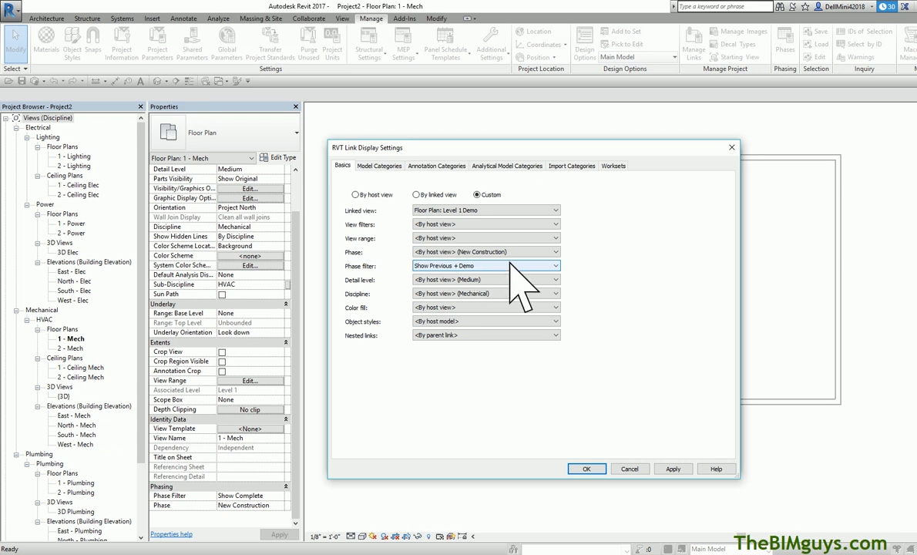
pyautogui.click(673, 469)
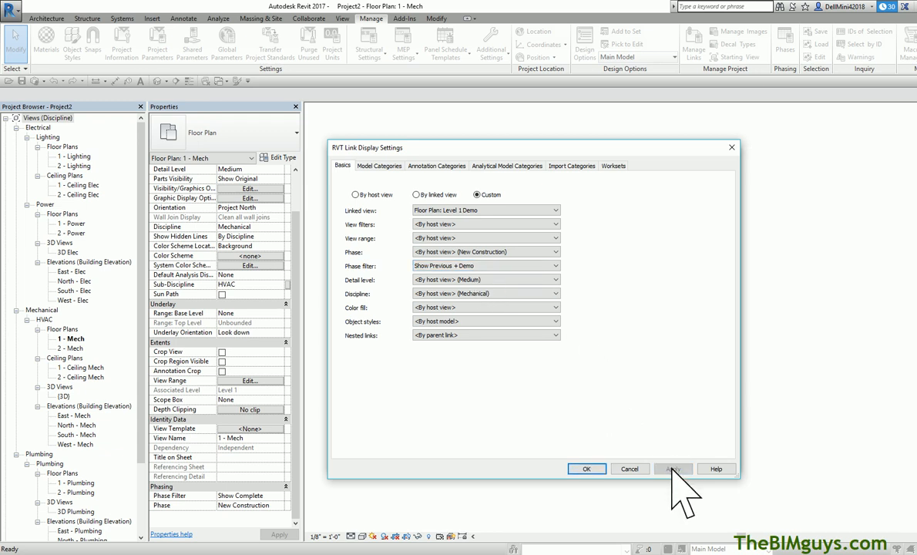
pyautogui.click(586, 469)
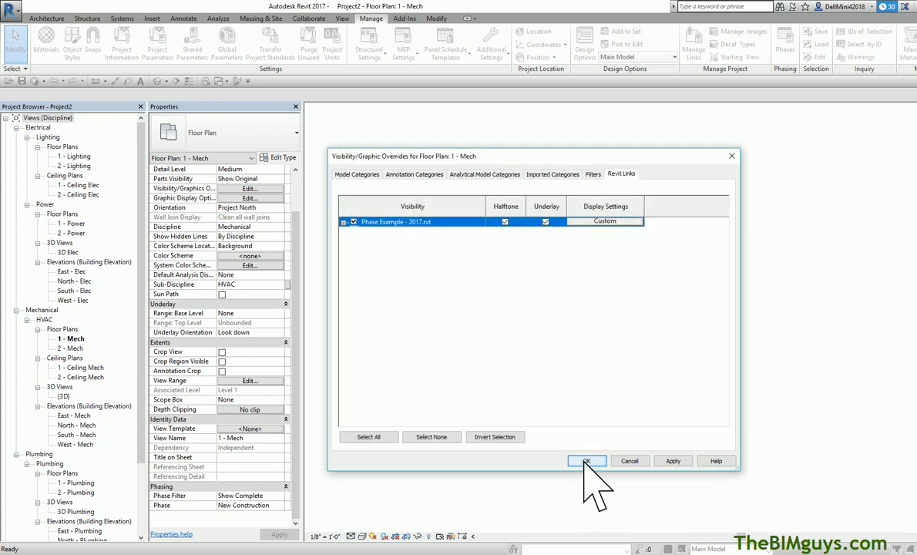
pyautogui.click(586, 460)
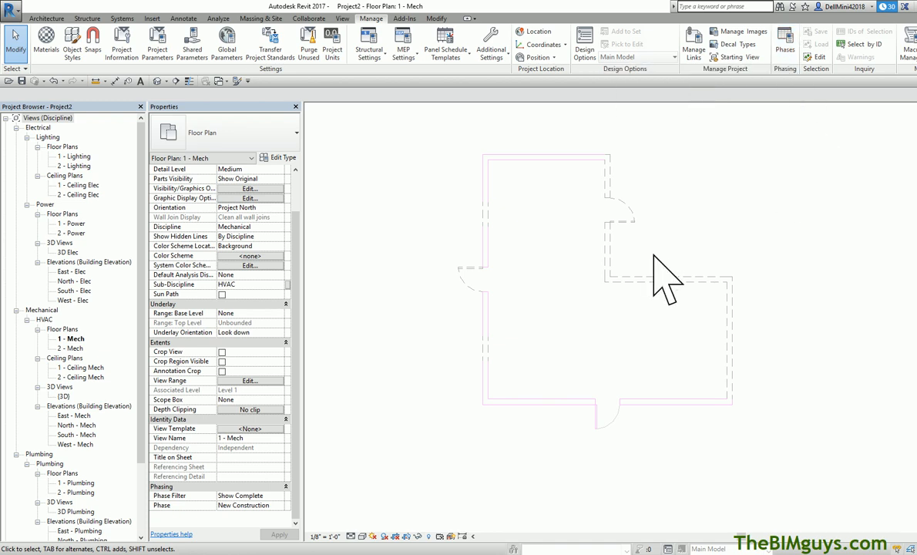
# - Set the discipline of the linked model Phase Example - 2017.rvt to Architectural in its custom display settings
pyautogui.press('v')
pyautogui.press('g')
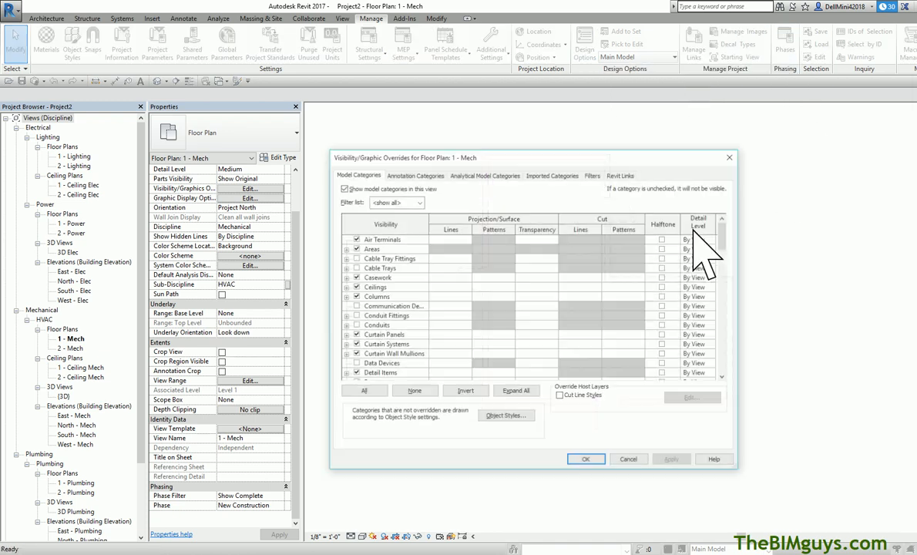
pyautogui.click(621, 174)
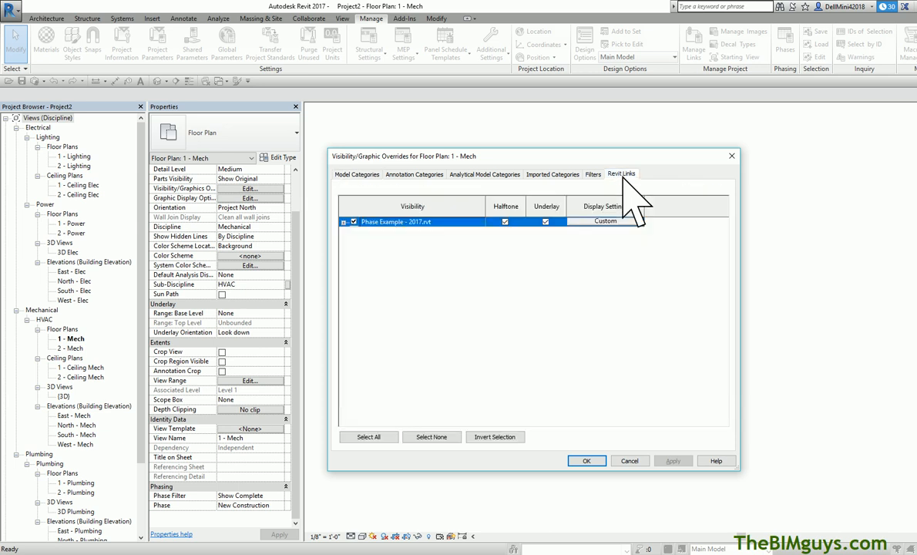
pyautogui.click(595, 222)
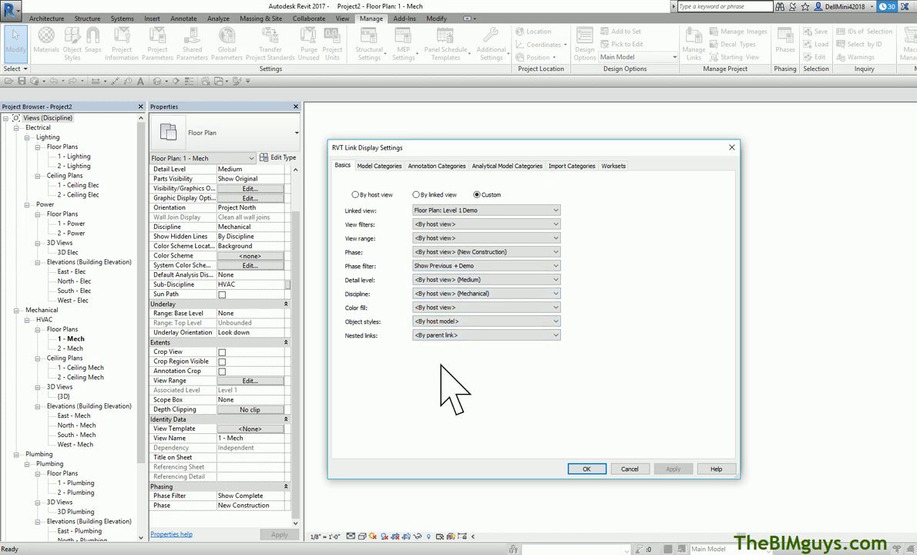
pyautogui.click(554, 294)
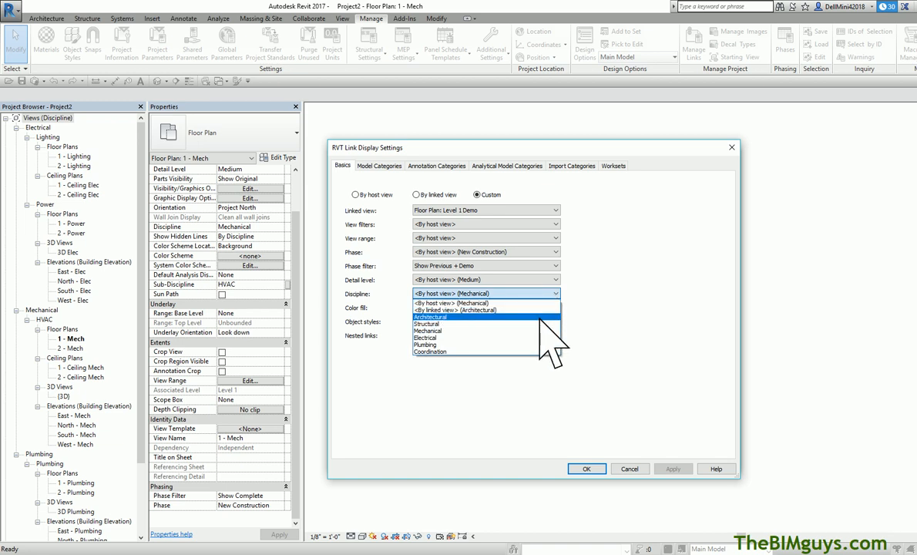
pyautogui.click(540, 316)
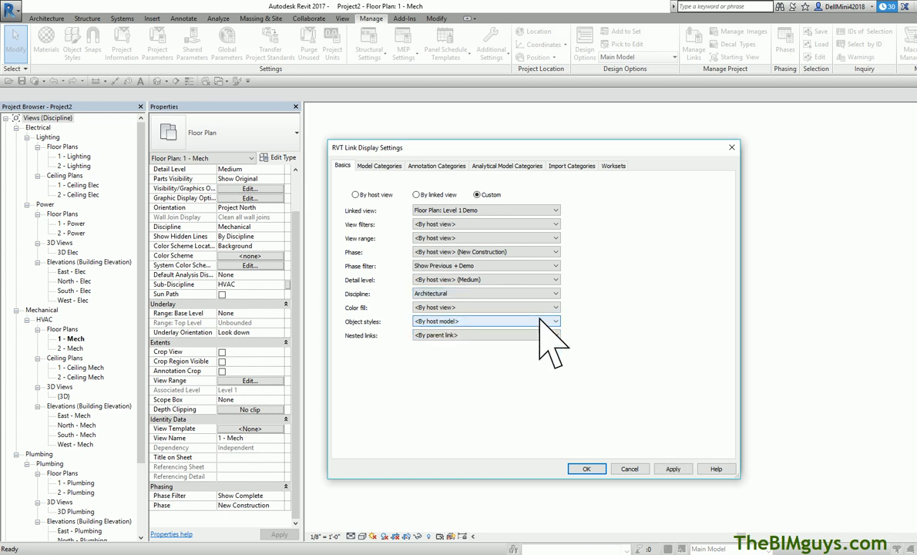
pyautogui.click(586, 468)
pyautogui.moveTo(594, 158); pyautogui.dragTo(340, 163)
pyautogui.click(335, 466)
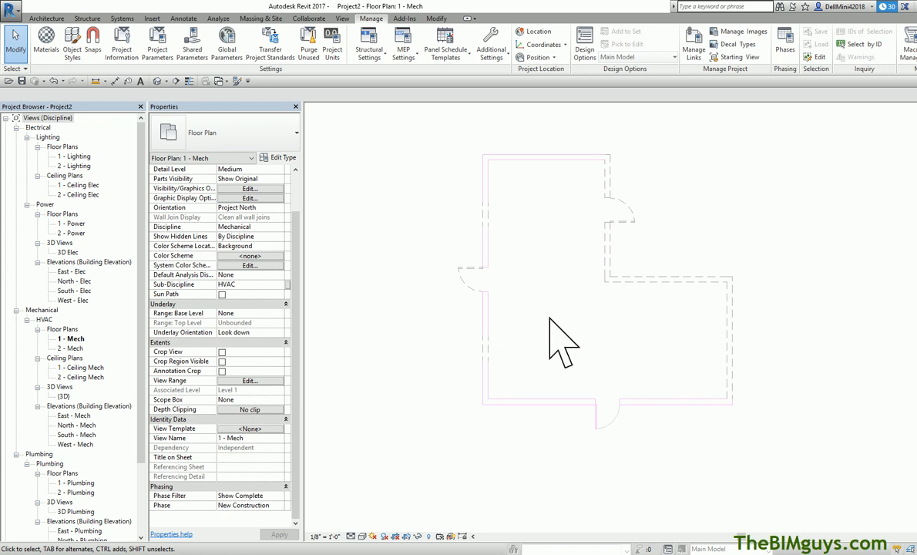
# - Open the custom display settings of the linked model Phase Example - 2017.rvt for this view and choose Architectural as its discipline
pyautogui.press('v')
pyautogui.press('g')
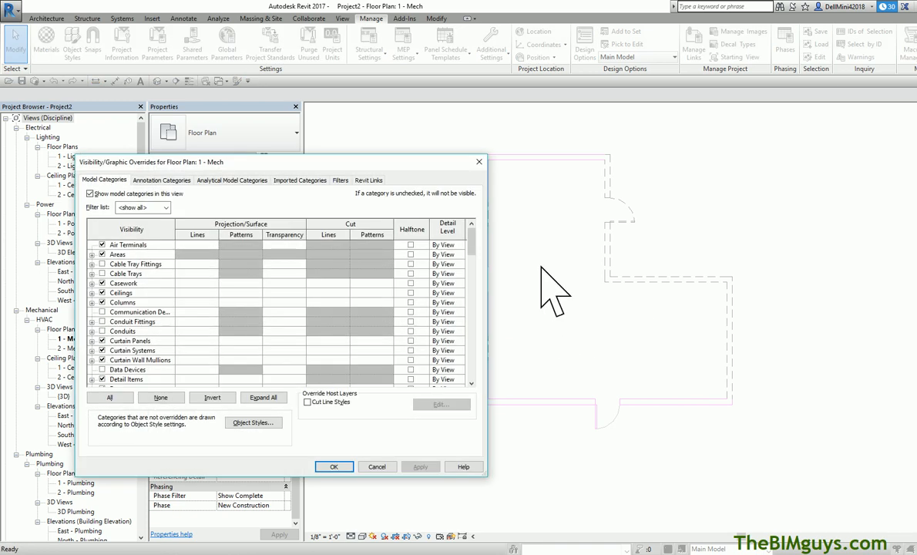
pyautogui.click(368, 179)
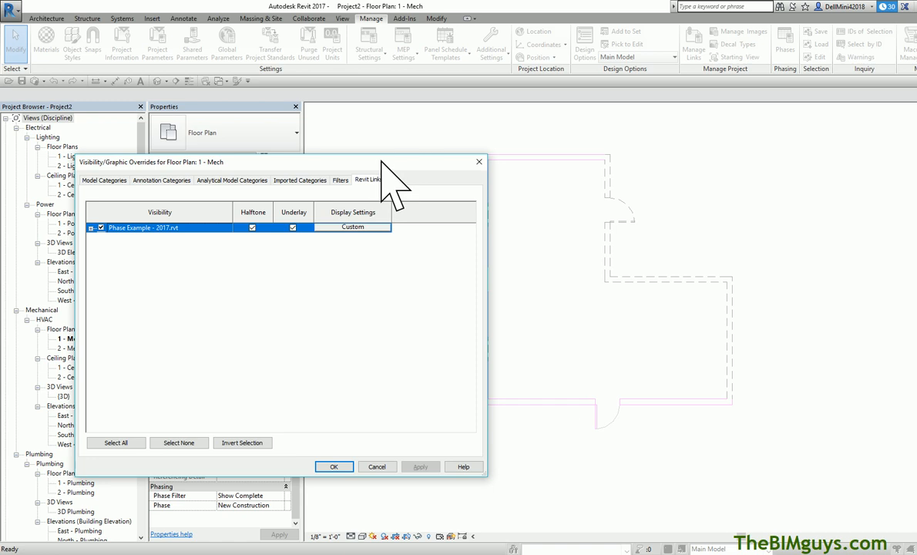
pyautogui.moveTo(414, 161); pyautogui.dragTo(620, 164)
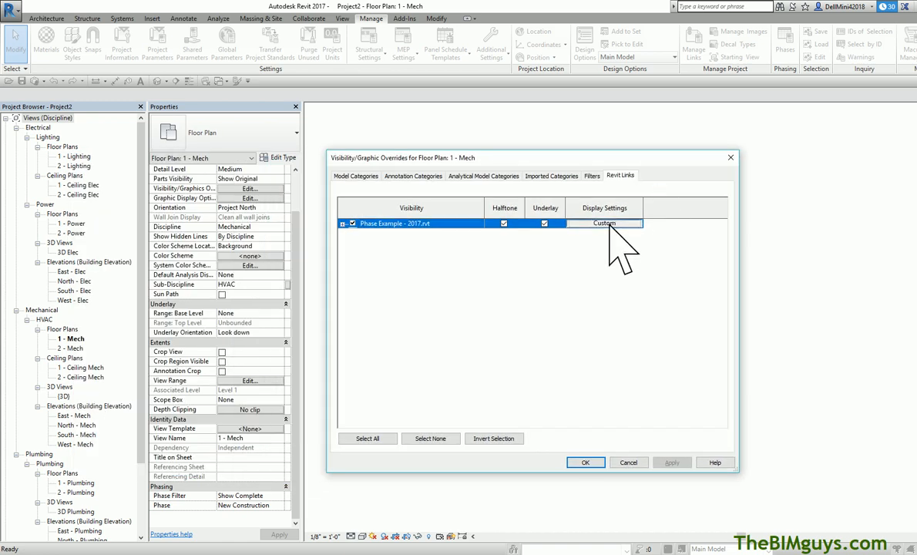
pyautogui.click(570, 228)
pyautogui.click(465, 296)
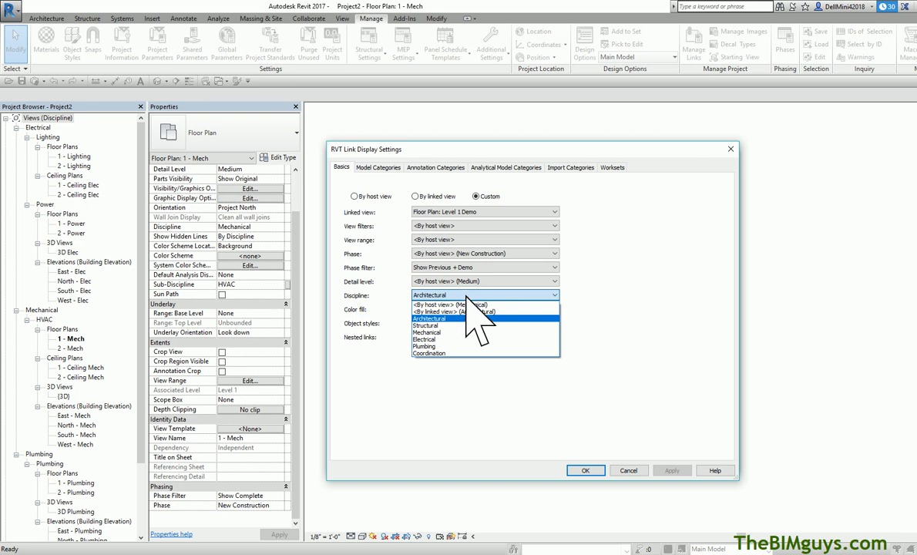
pyautogui.click(466, 318)
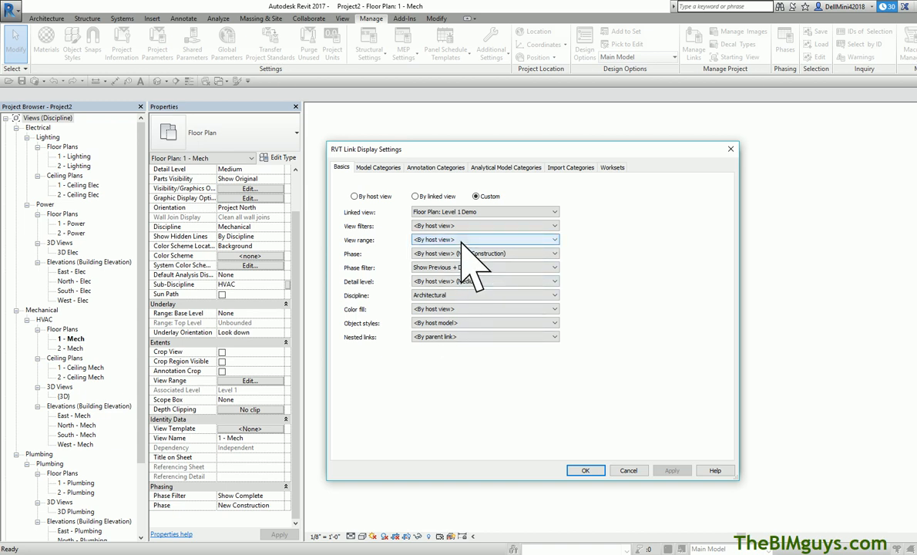
# - Display the linked model Phase Example - 2017.rvt by linked view, using Floor Plan: Level 1 Temporary Walls
pyautogui.click(488, 212)
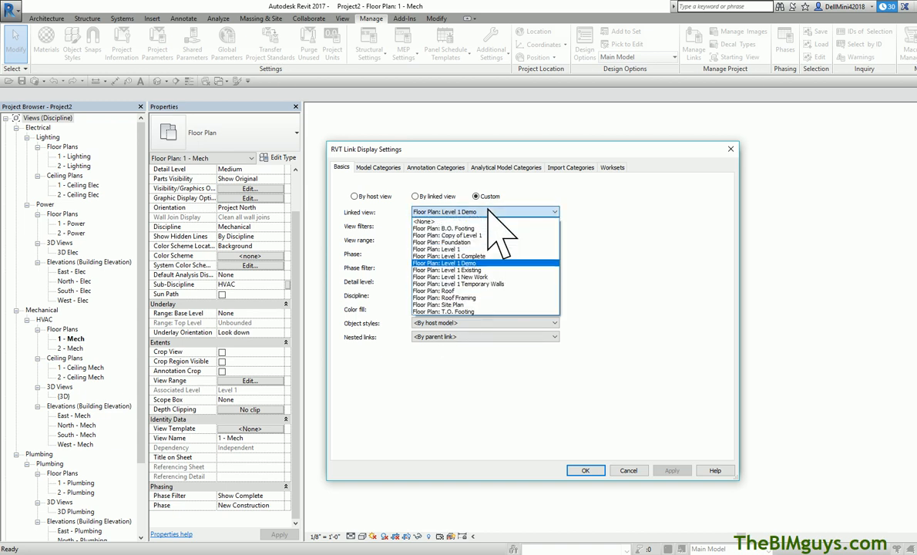
pyautogui.click(415, 197)
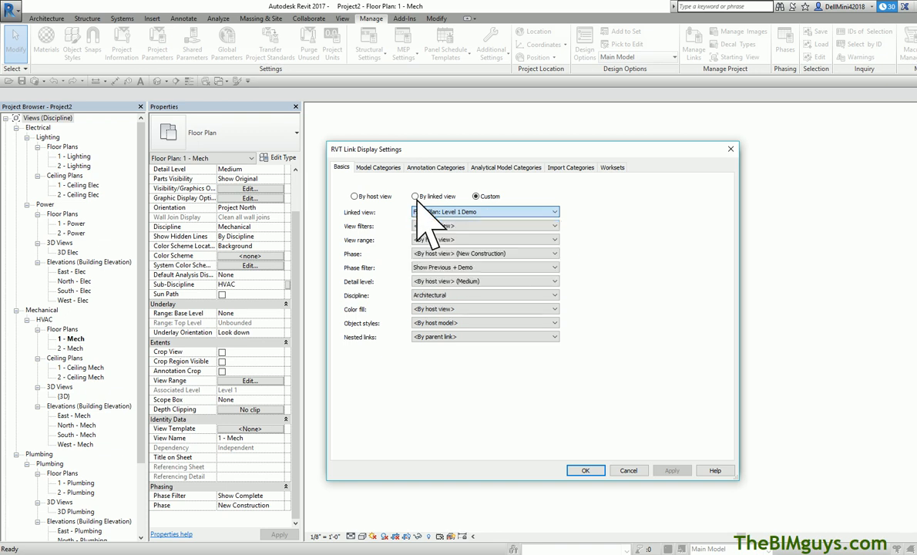
pyautogui.click(491, 212)
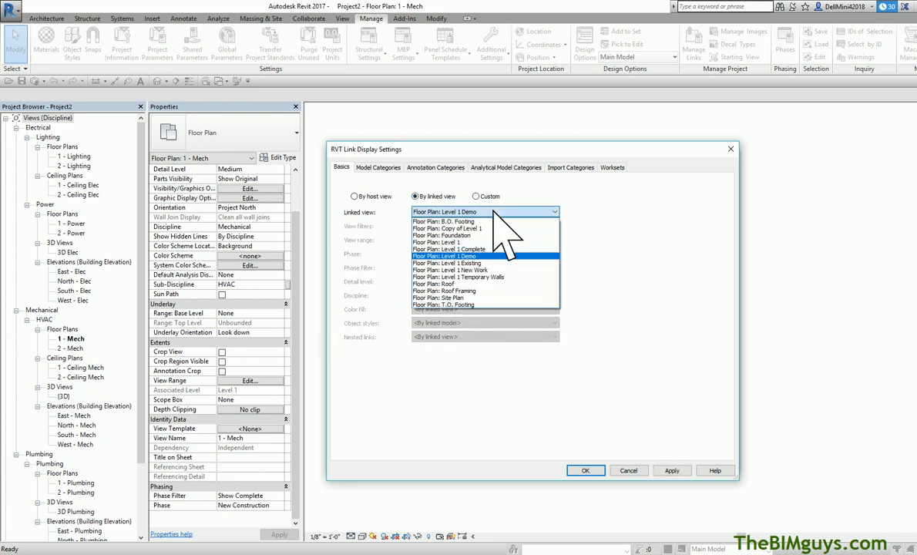
pyautogui.click(484, 277)
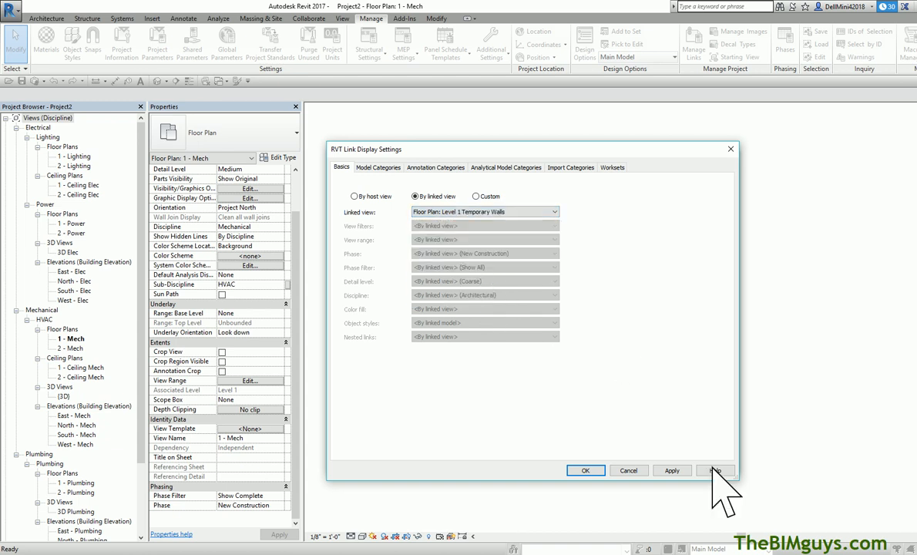
pyautogui.click(671, 471)
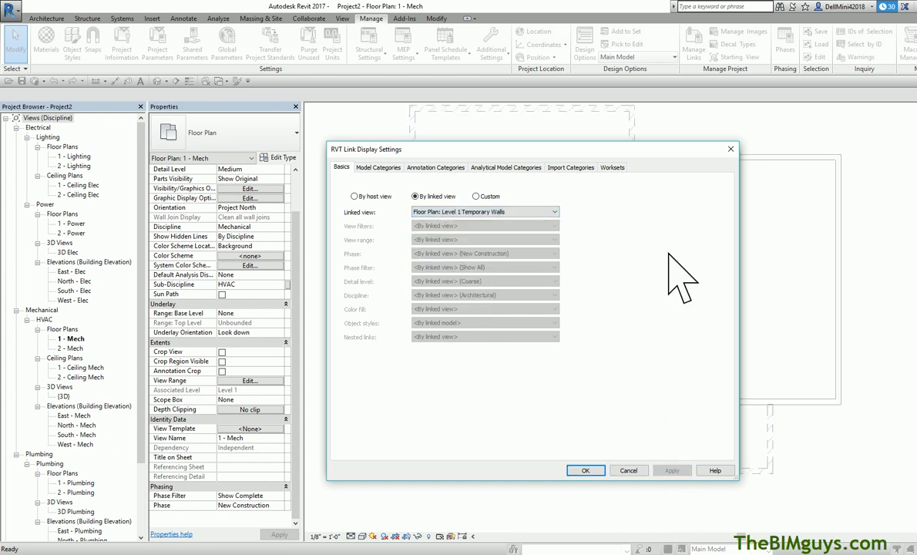
pyautogui.moveTo(685, 148); pyautogui.dragTo(888, 198)
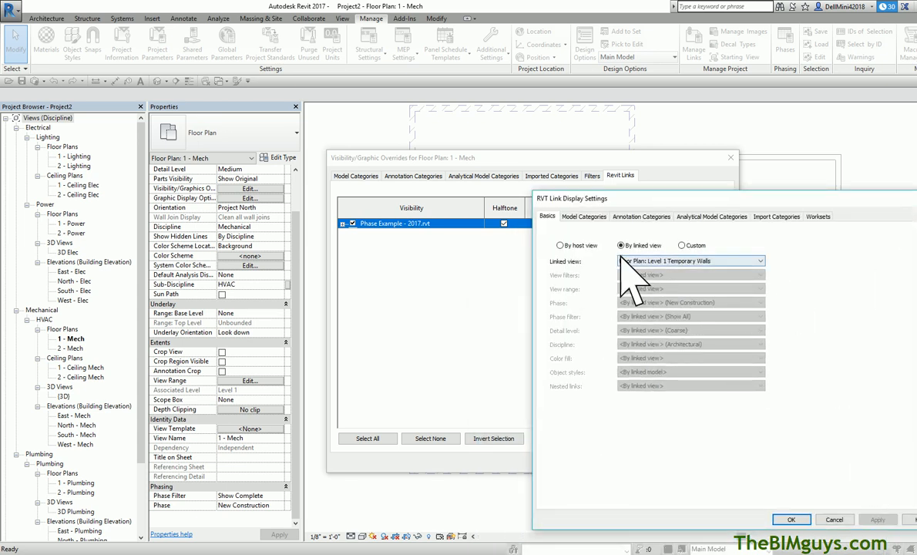
pyautogui.click(790, 520)
pyautogui.click(585, 462)
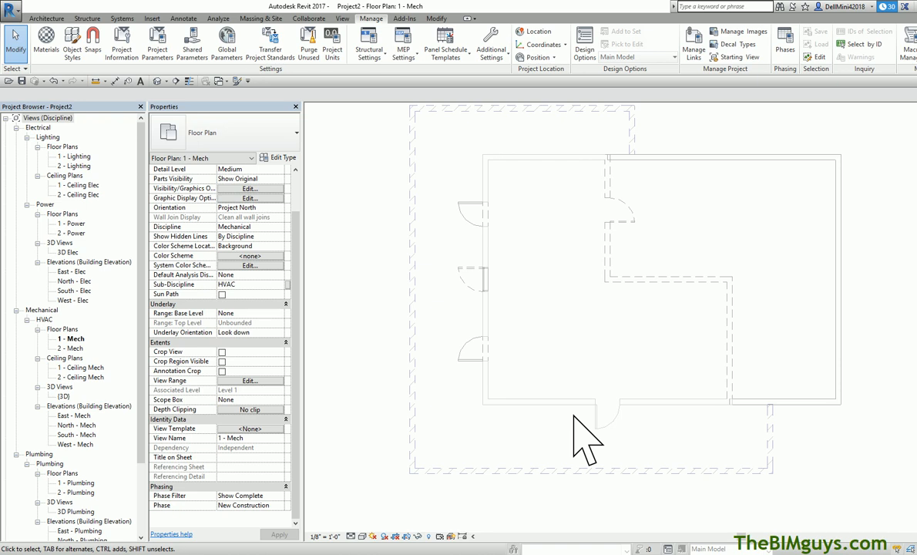
# - Switch the display settings of the linked model Phase Example - 2017.rvt from By linked view to Custom
pyautogui.press('v')
pyautogui.press('g')
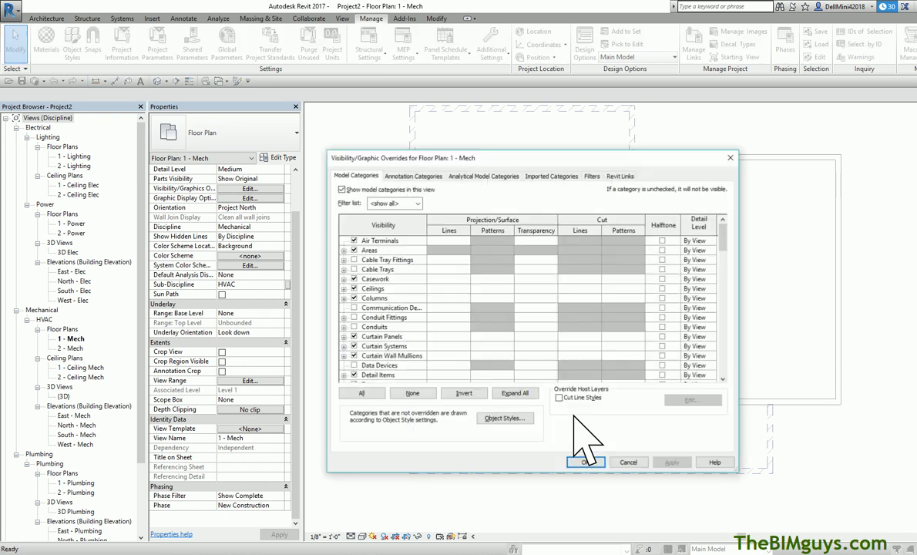
pyautogui.click(620, 176)
pyautogui.click(604, 224)
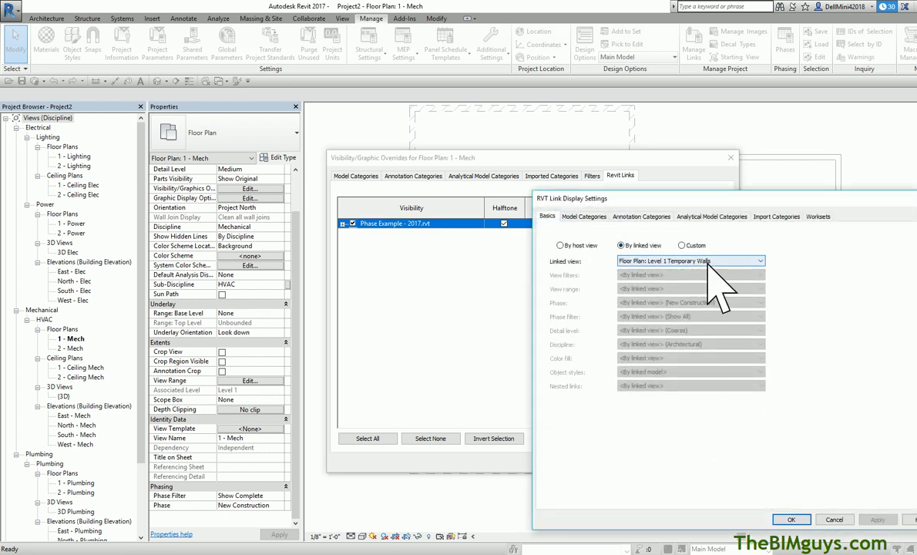
pyautogui.click(722, 262)
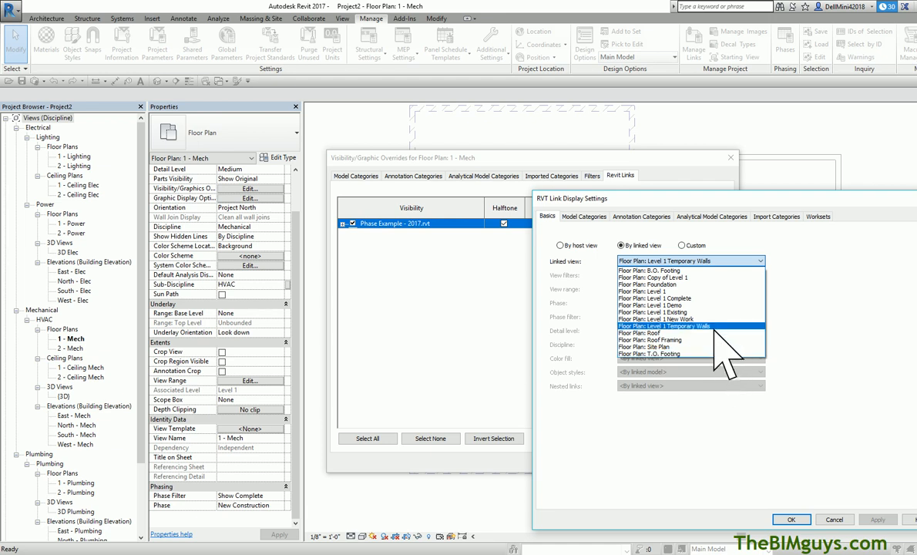
pyautogui.click(638, 245)
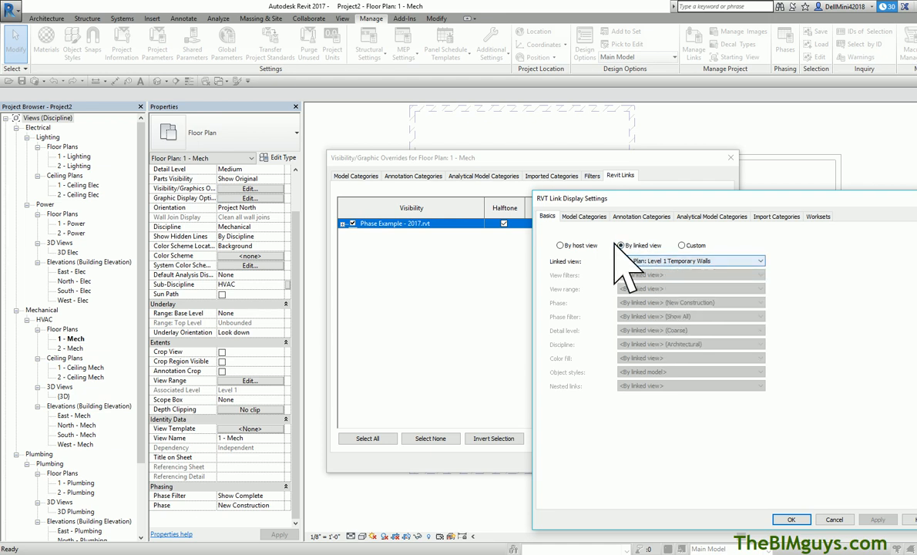
pyautogui.click(681, 245)
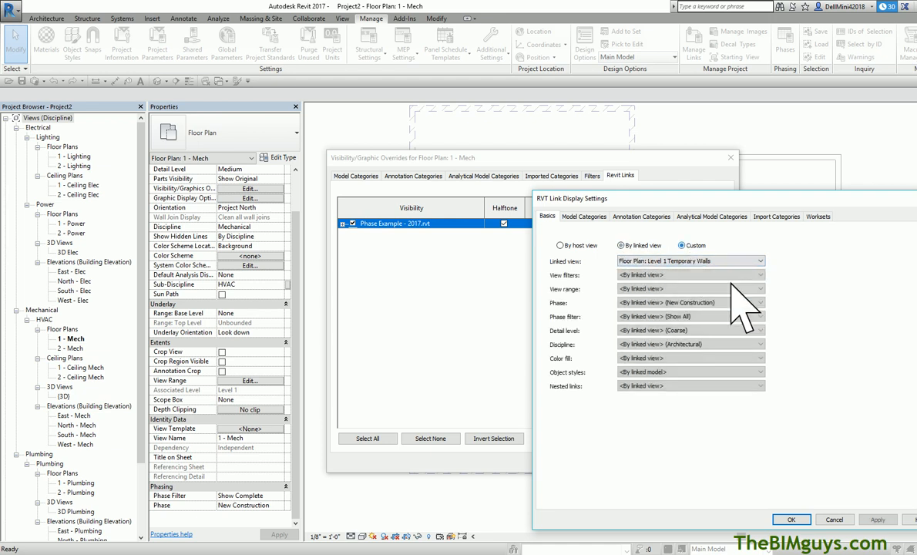
pyautogui.click(791, 519)
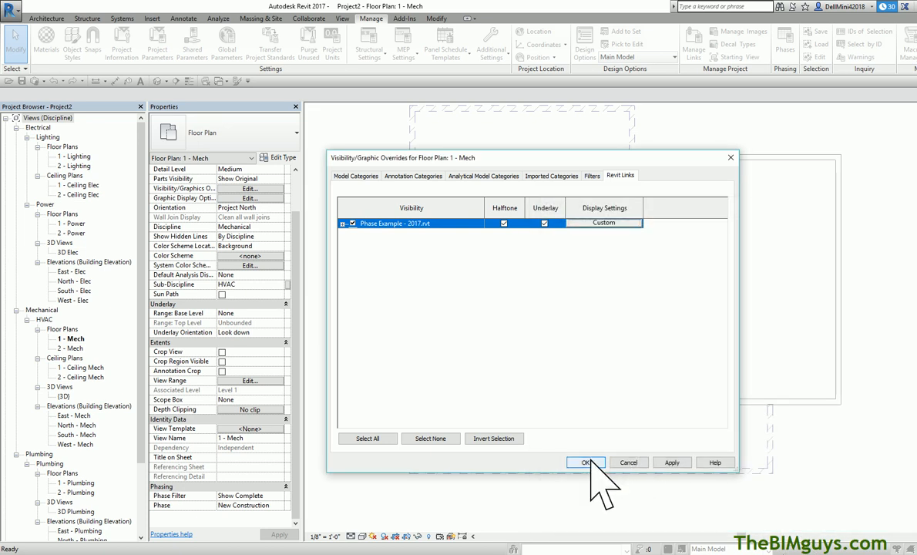
pyautogui.click(584, 516)
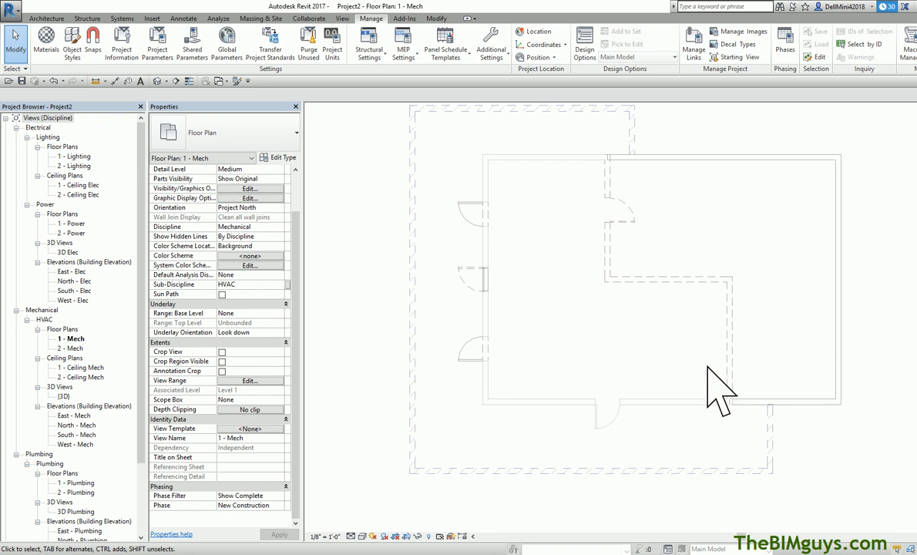
# - Set the linked model's annotation categories to Custom and turn off showing annotation categories in this view
pyautogui.press('v')
pyautogui.press('v')
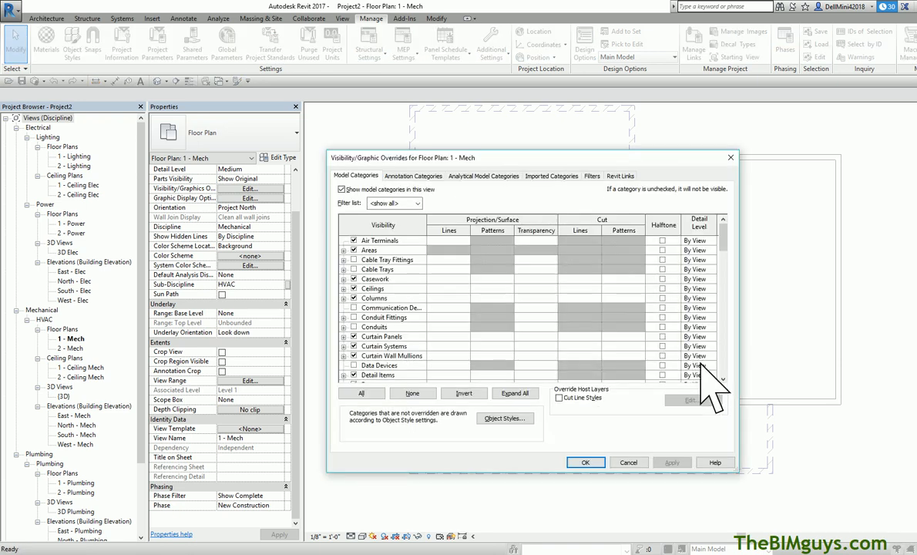
pyautogui.click(620, 176)
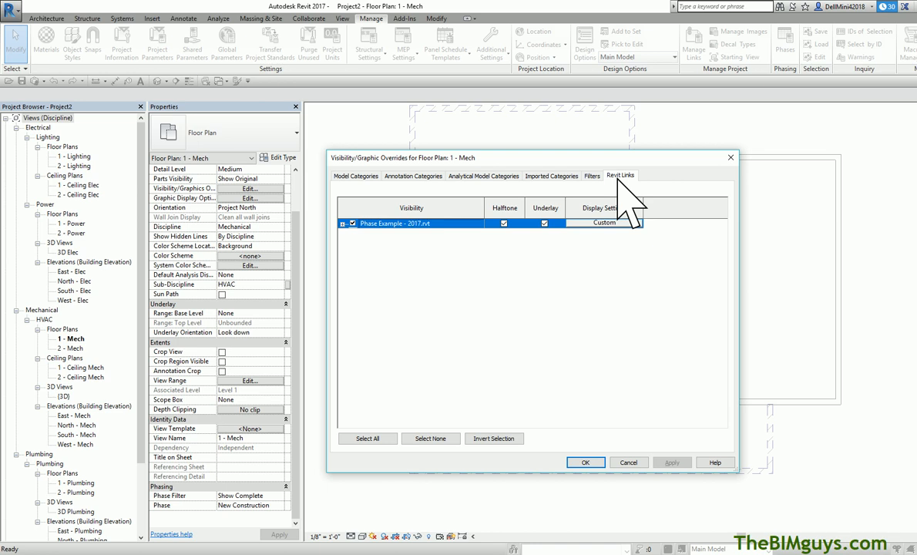
pyautogui.click(590, 223)
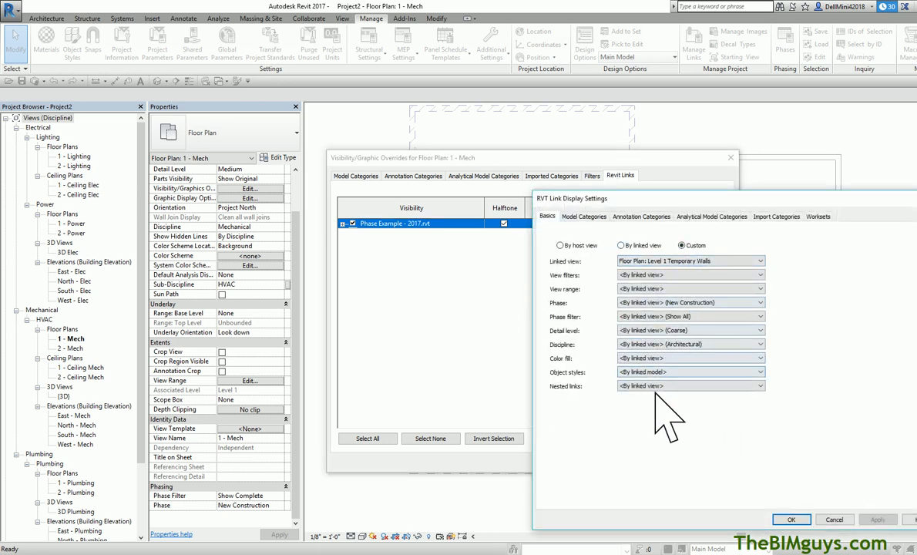
pyautogui.click(641, 216)
pyautogui.click(708, 234)
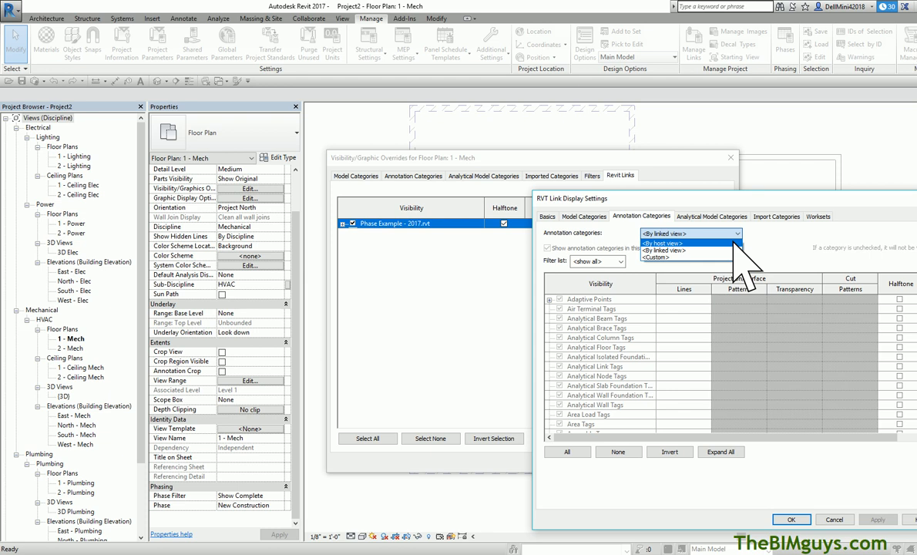
pyautogui.click(728, 256)
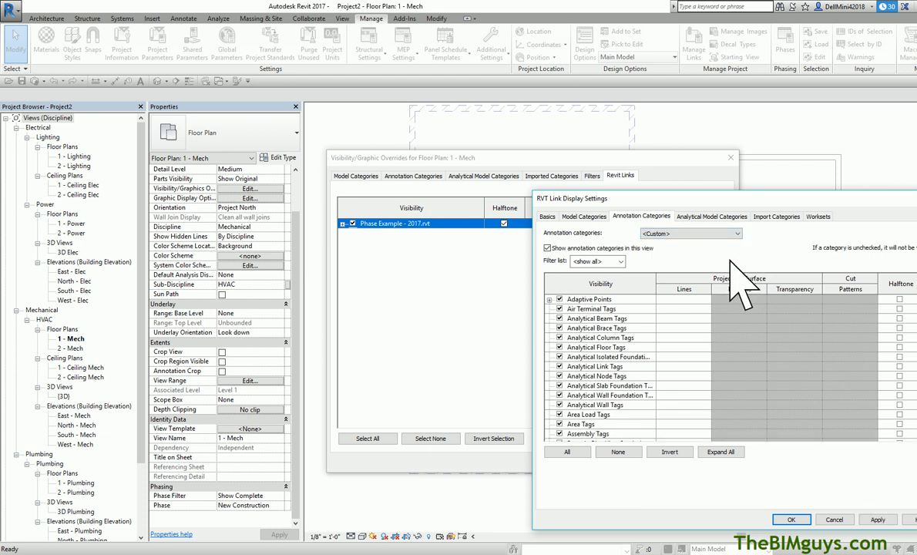
pyautogui.click(547, 247)
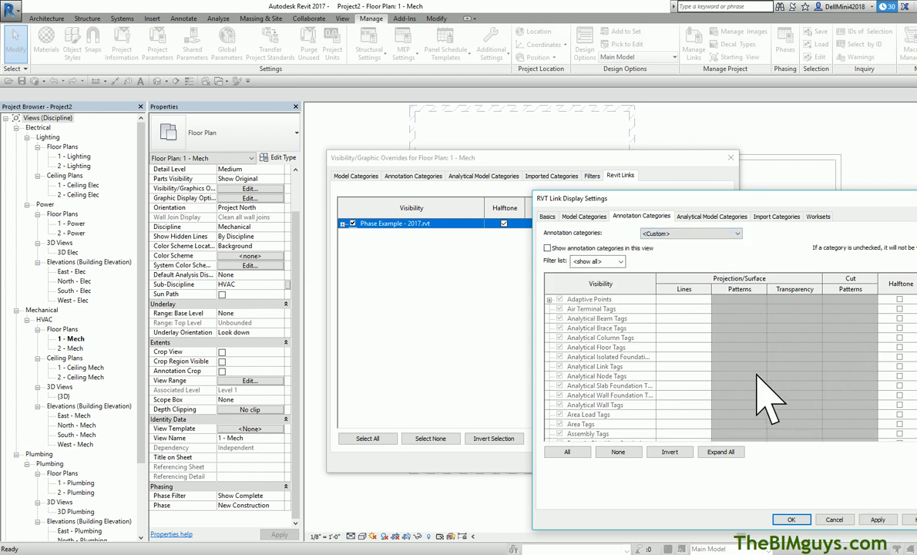
pyautogui.click(790, 519)
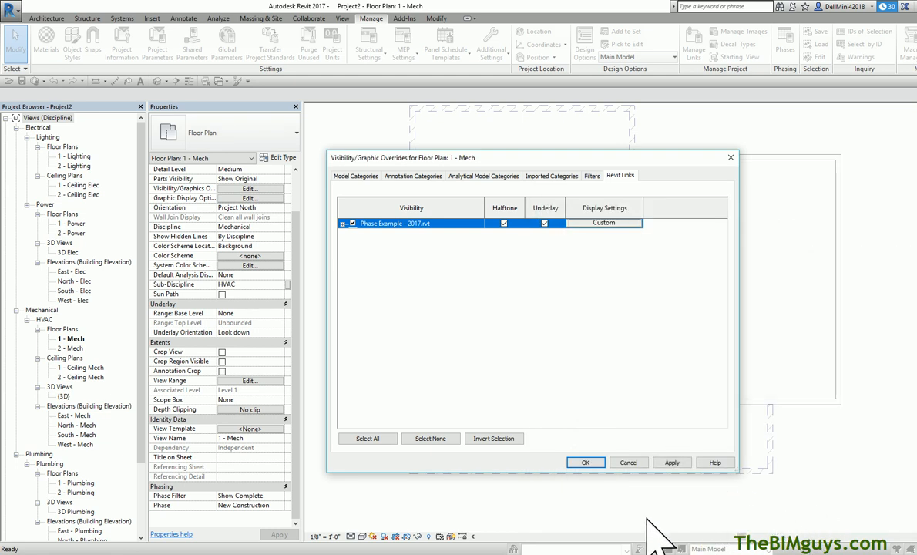
pyautogui.click(586, 462)
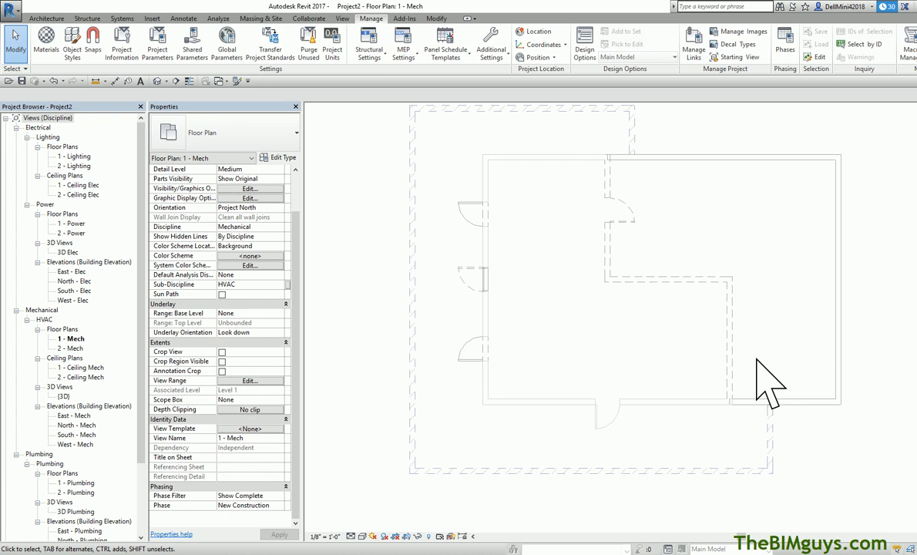
# - Examine the phase mapping in the linked model's type properties, including the link phase choice for New Construction
pyautogui.click(552, 410)
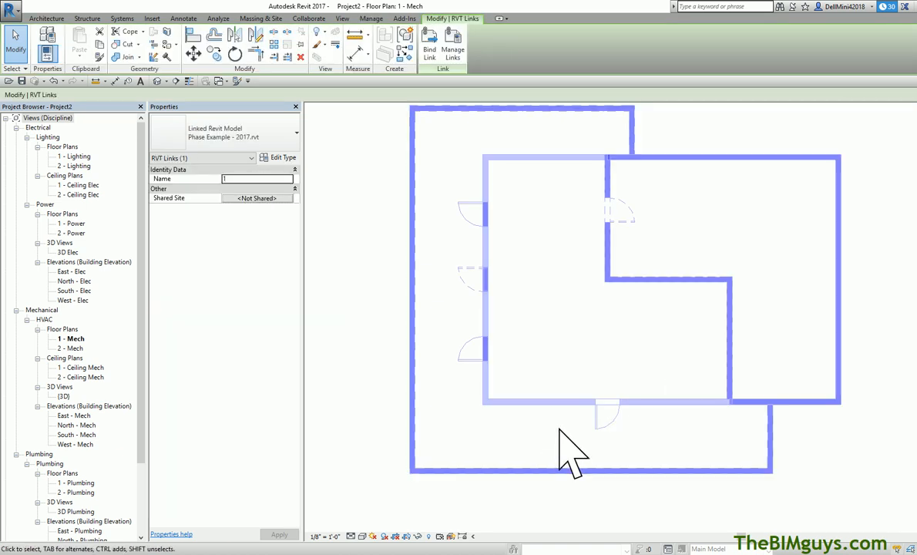
pyautogui.click(285, 158)
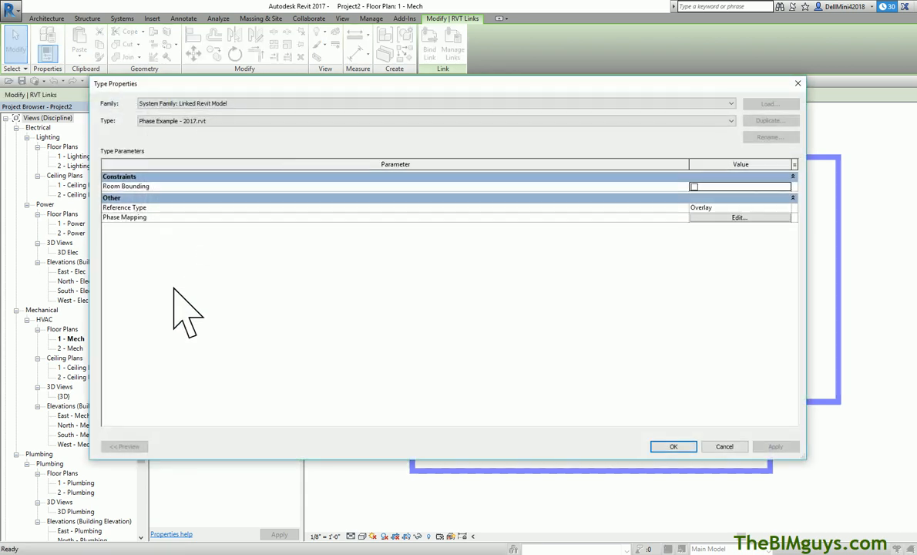
pyautogui.moveTo(90, 254); pyautogui.dragTo(303, 216)
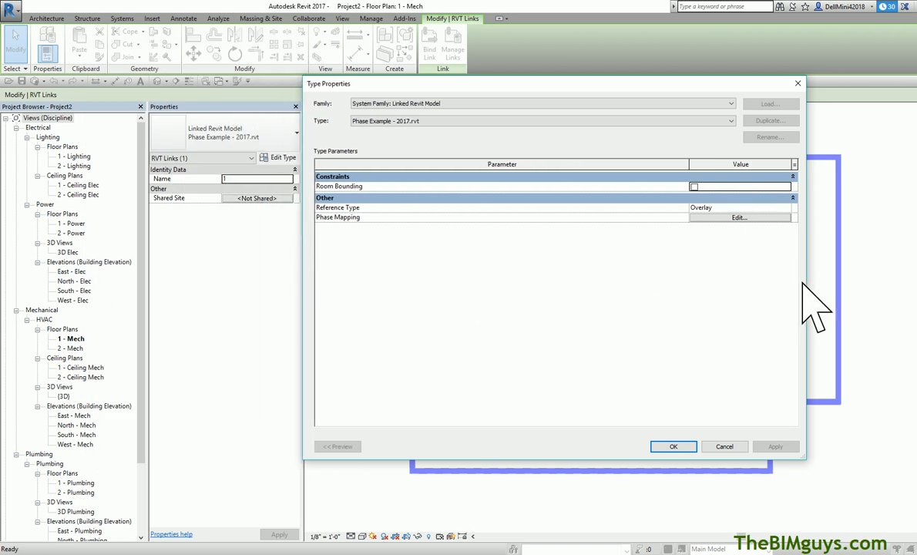
pyautogui.moveTo(805, 282); pyautogui.dragTo(579, 280)
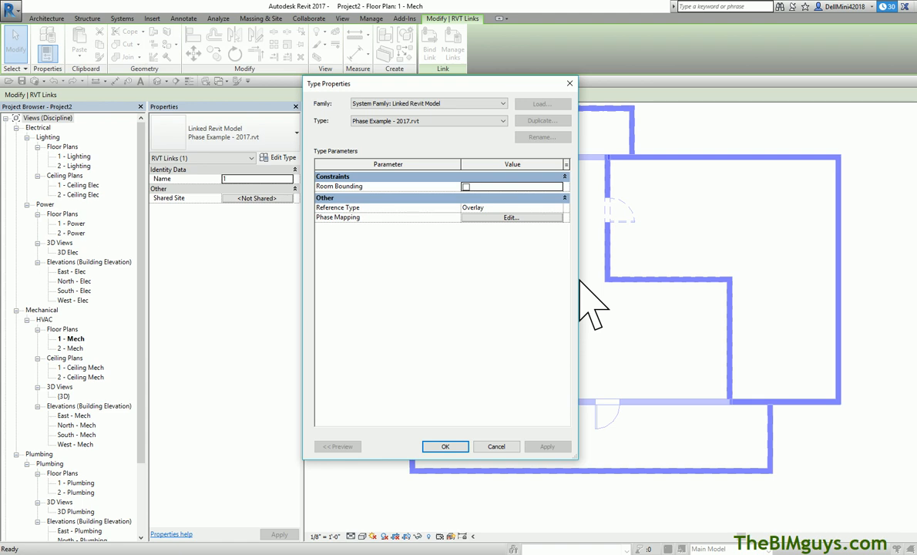
pyautogui.click(507, 217)
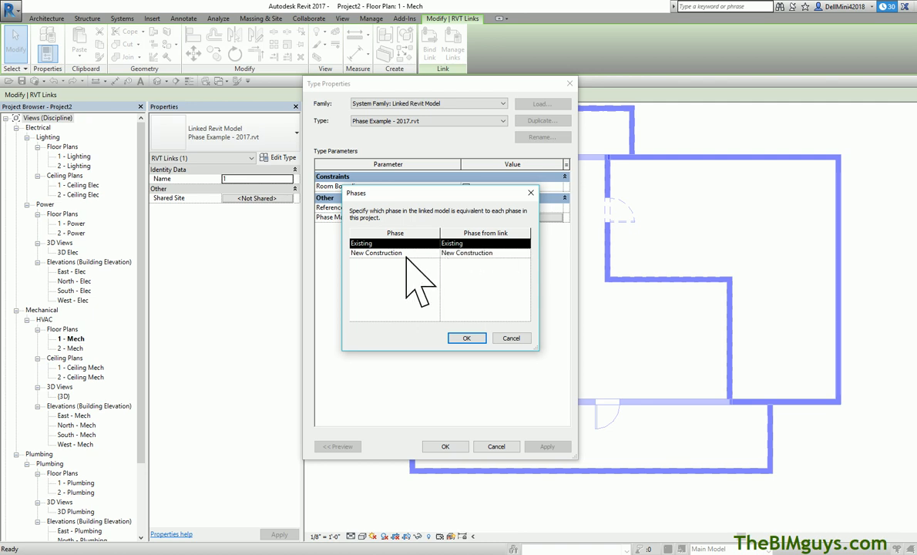
pyautogui.click(408, 259)
pyautogui.click(508, 255)
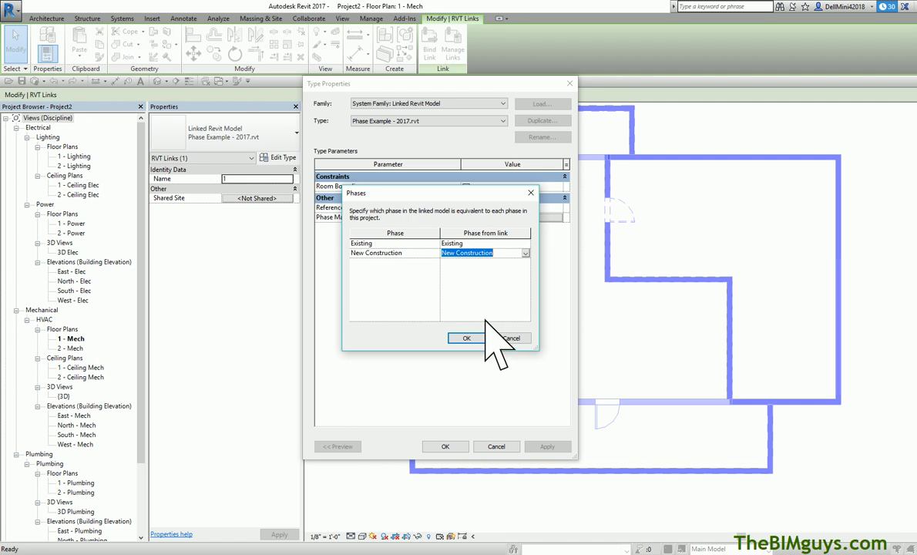
pyautogui.click(483, 278)
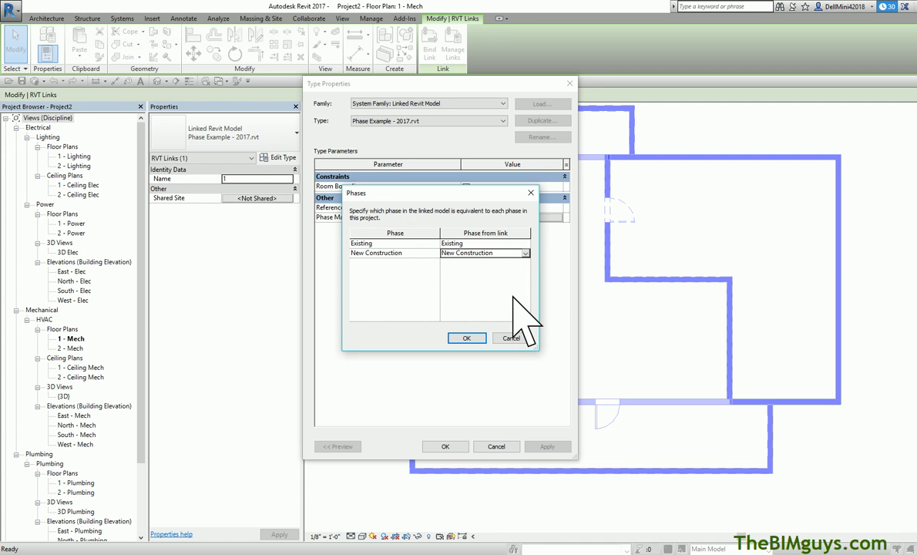
pyautogui.click(468, 338)
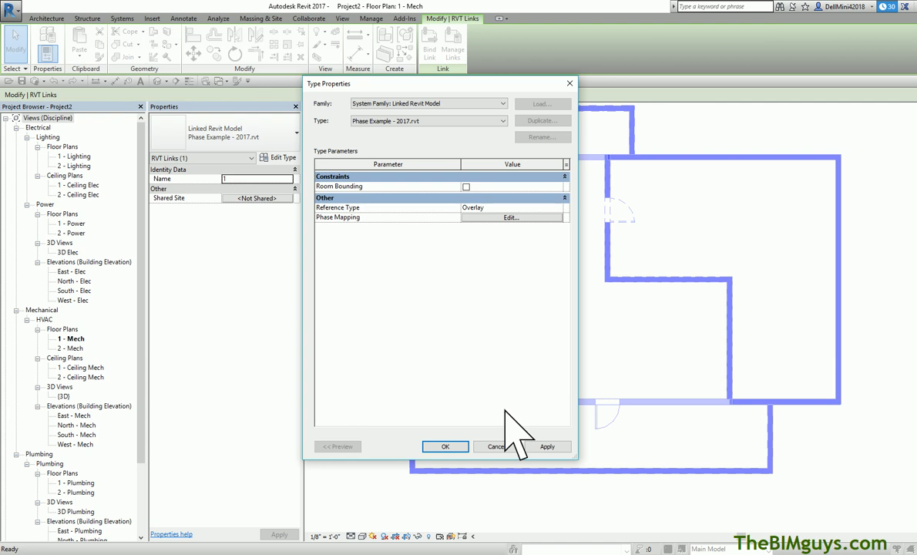
pyautogui.click(460, 448)
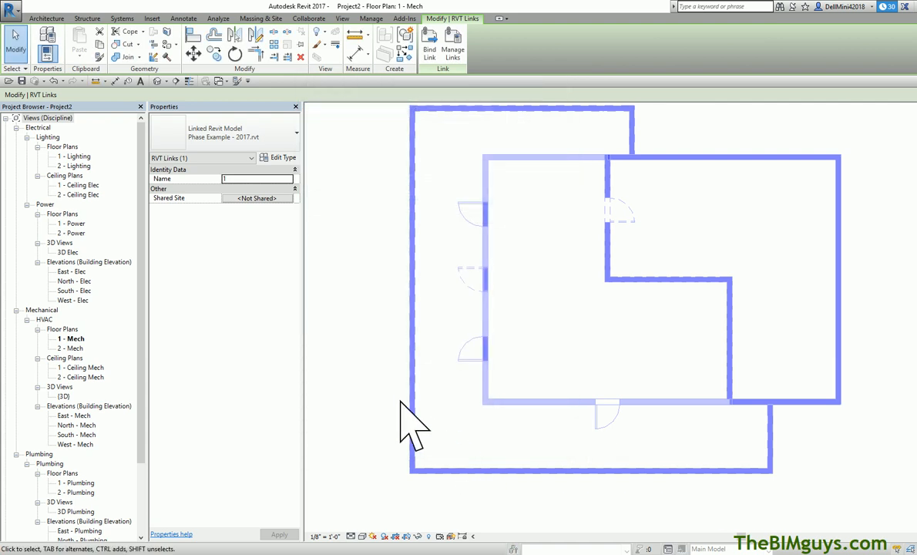
pyautogui.click(356, 436)
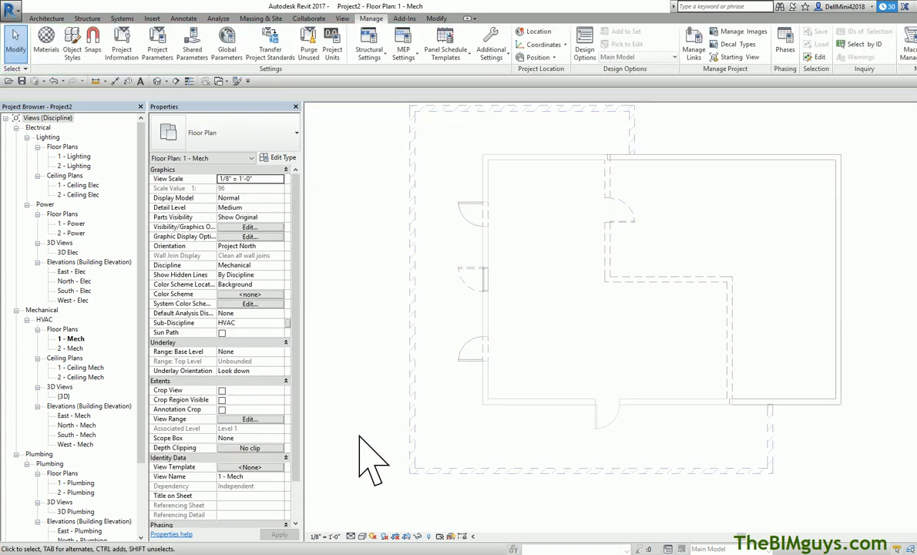
pyautogui.moveTo(359, 437); pyautogui.dragTo(355, 443, button='middle')
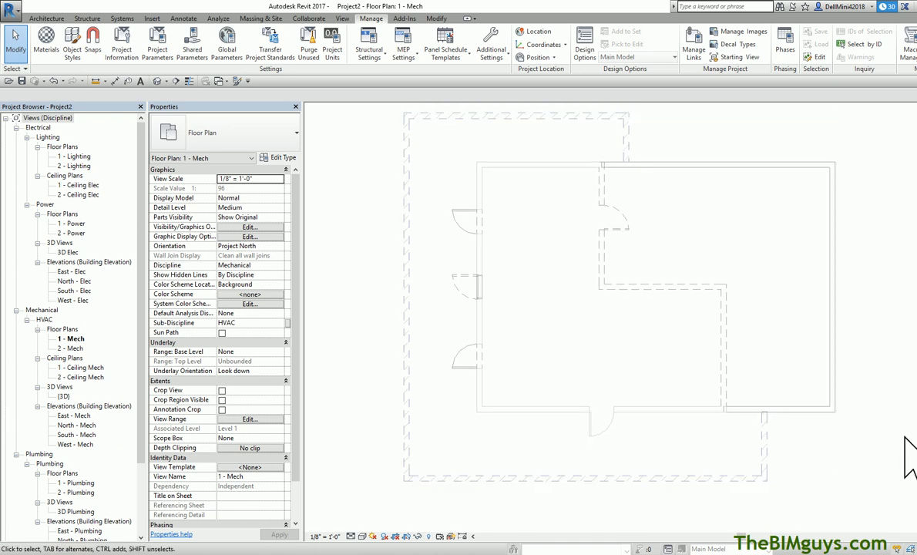
pyautogui.moveTo(904, 437); pyautogui.dragTo(888, 451, button='middle')
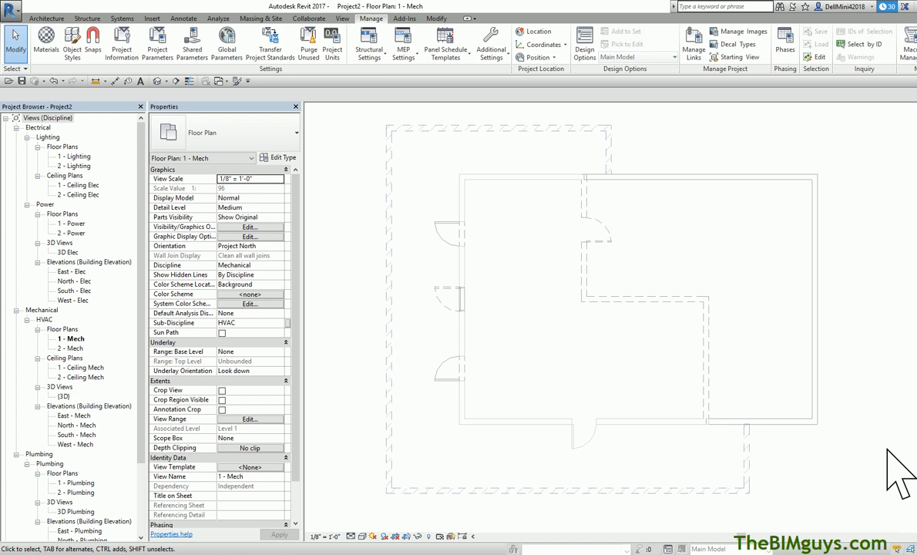